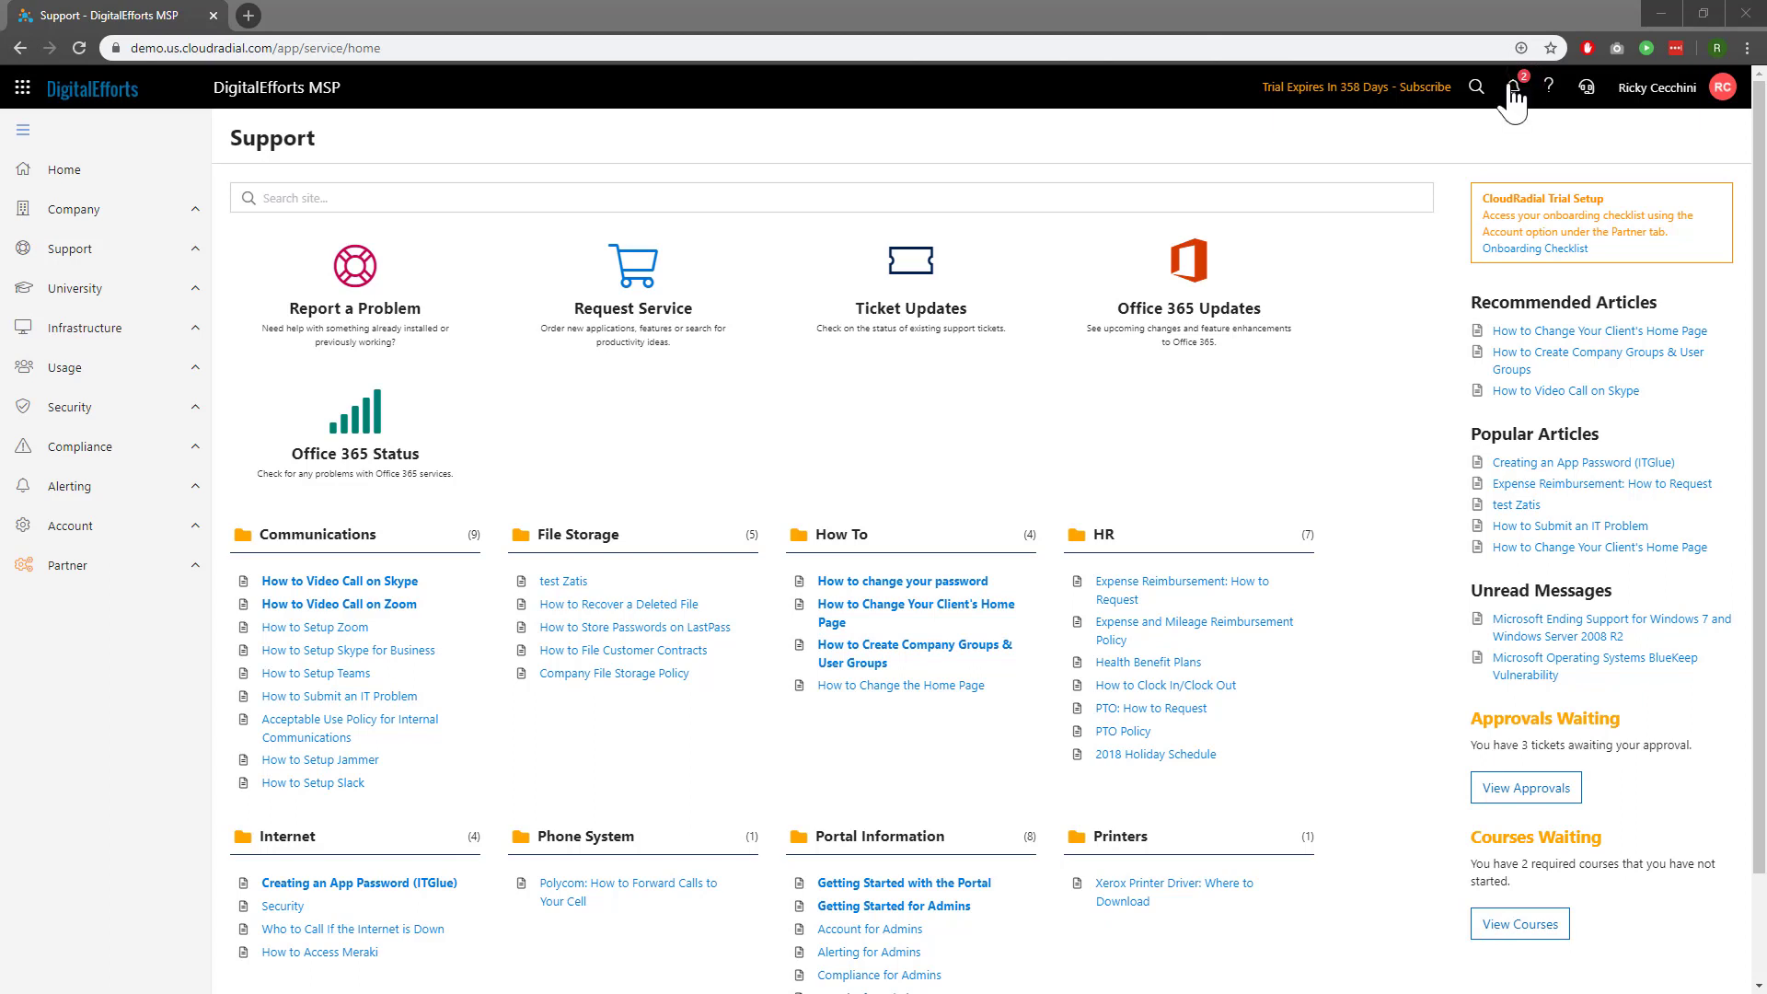
Open Partner > Planner and show the Scoring table of each company's recommended, installed and install scores
left_click(132, 573)
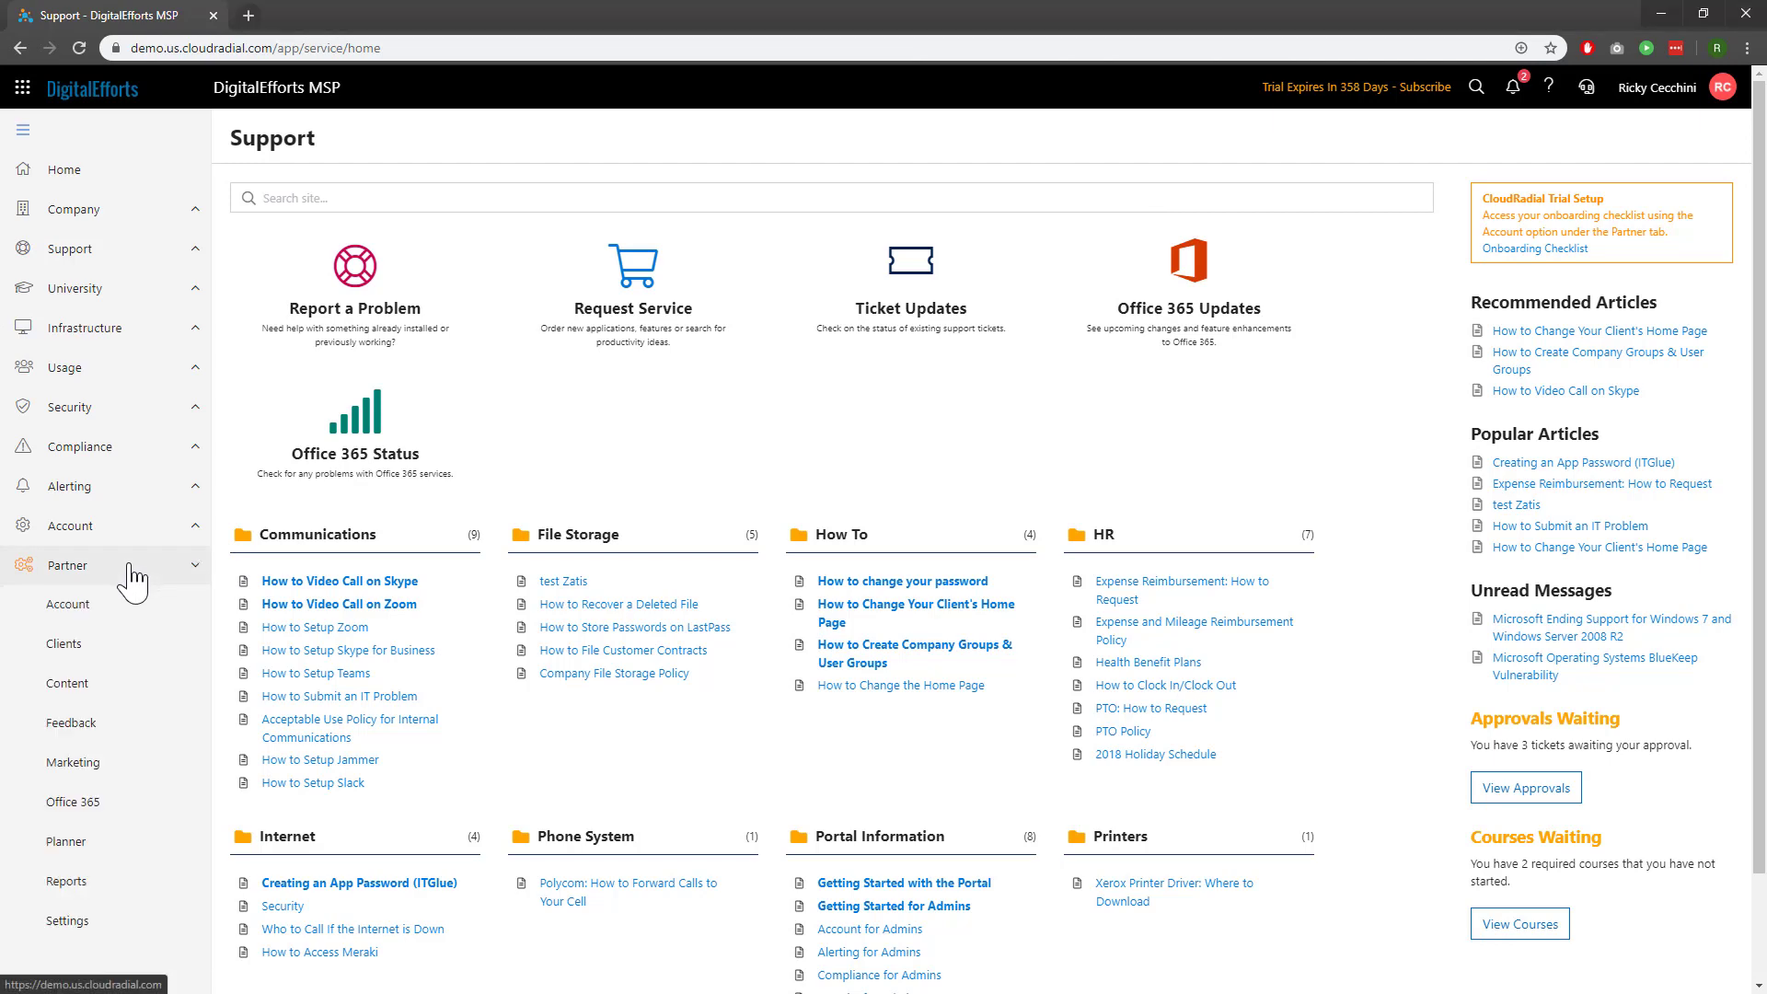
left_click(110, 841)
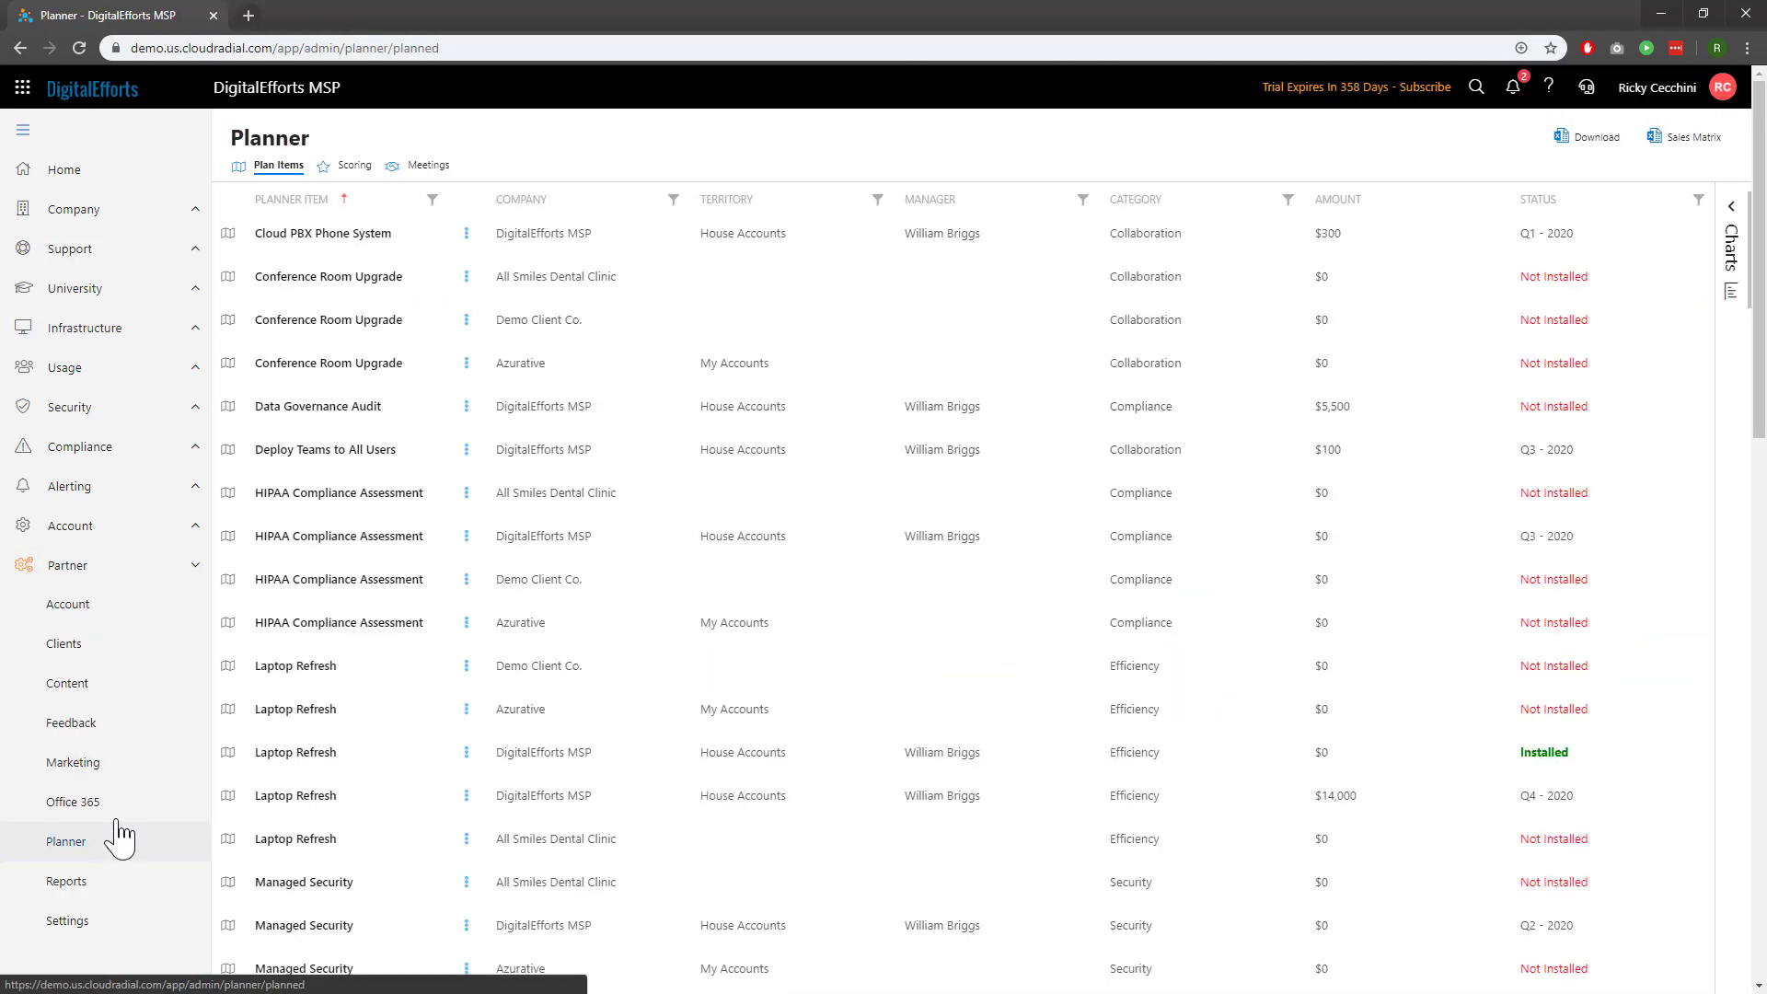
left_click(350, 172)
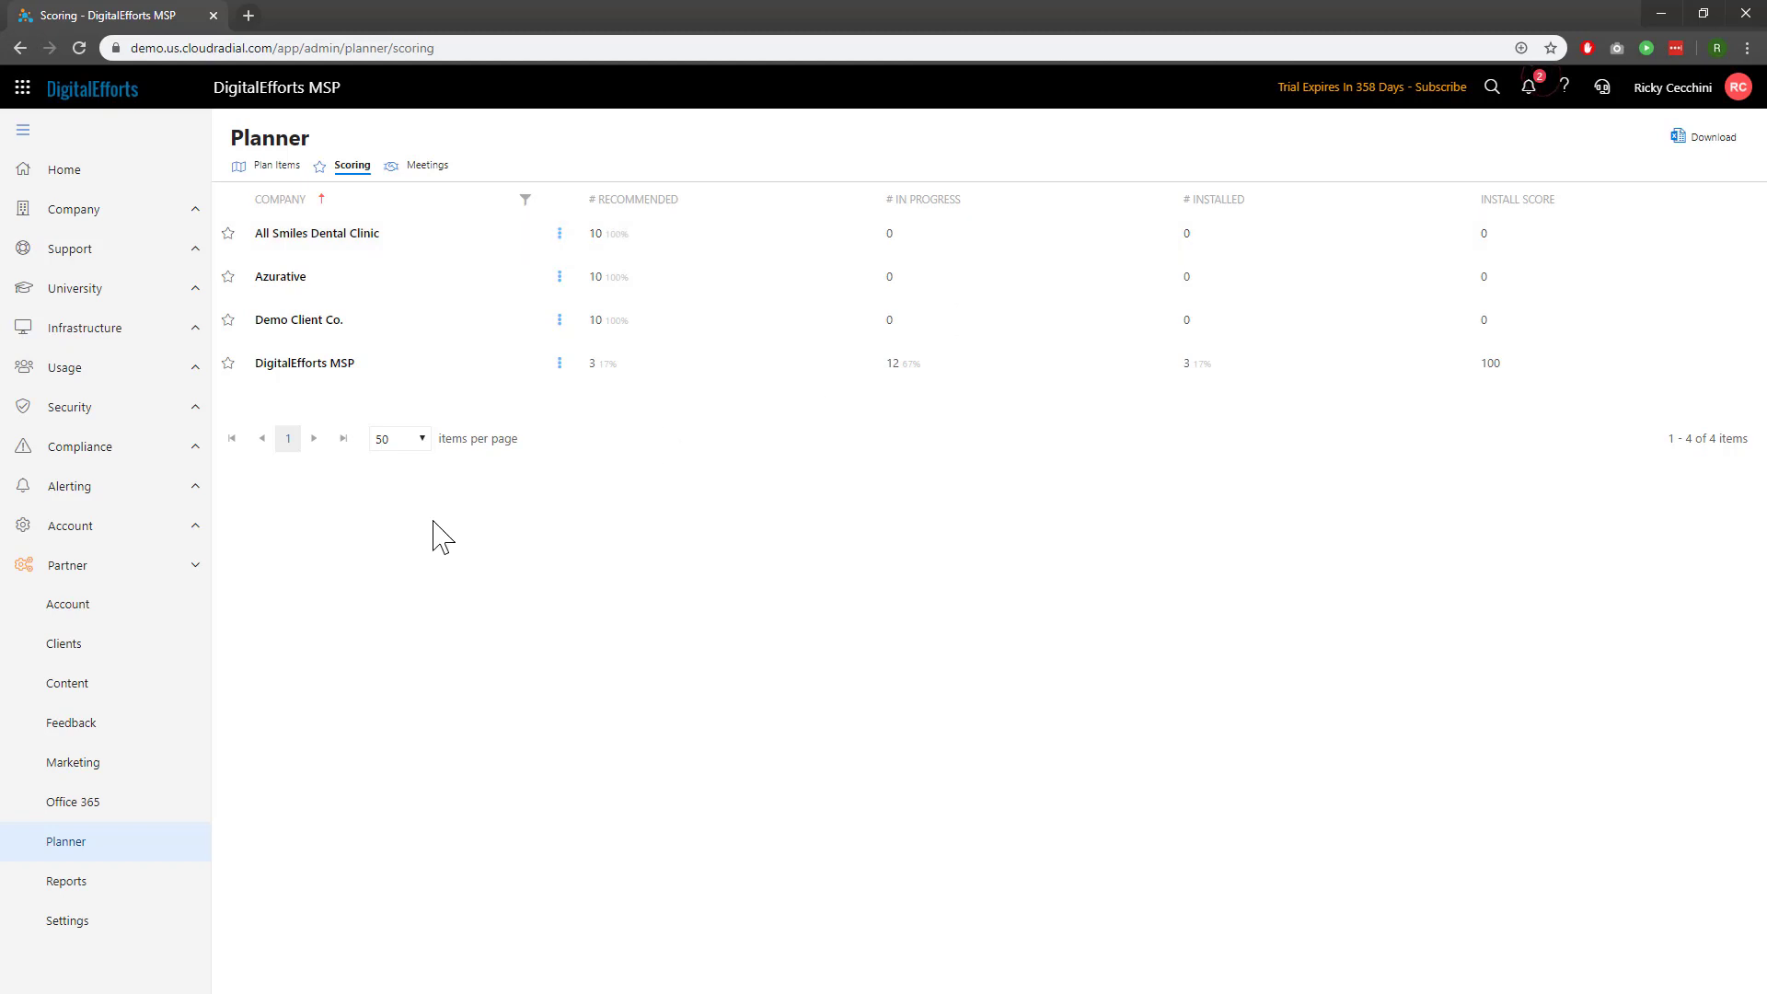
Open the Sample Product Catalog from the partner Content library
left_click(135, 705)
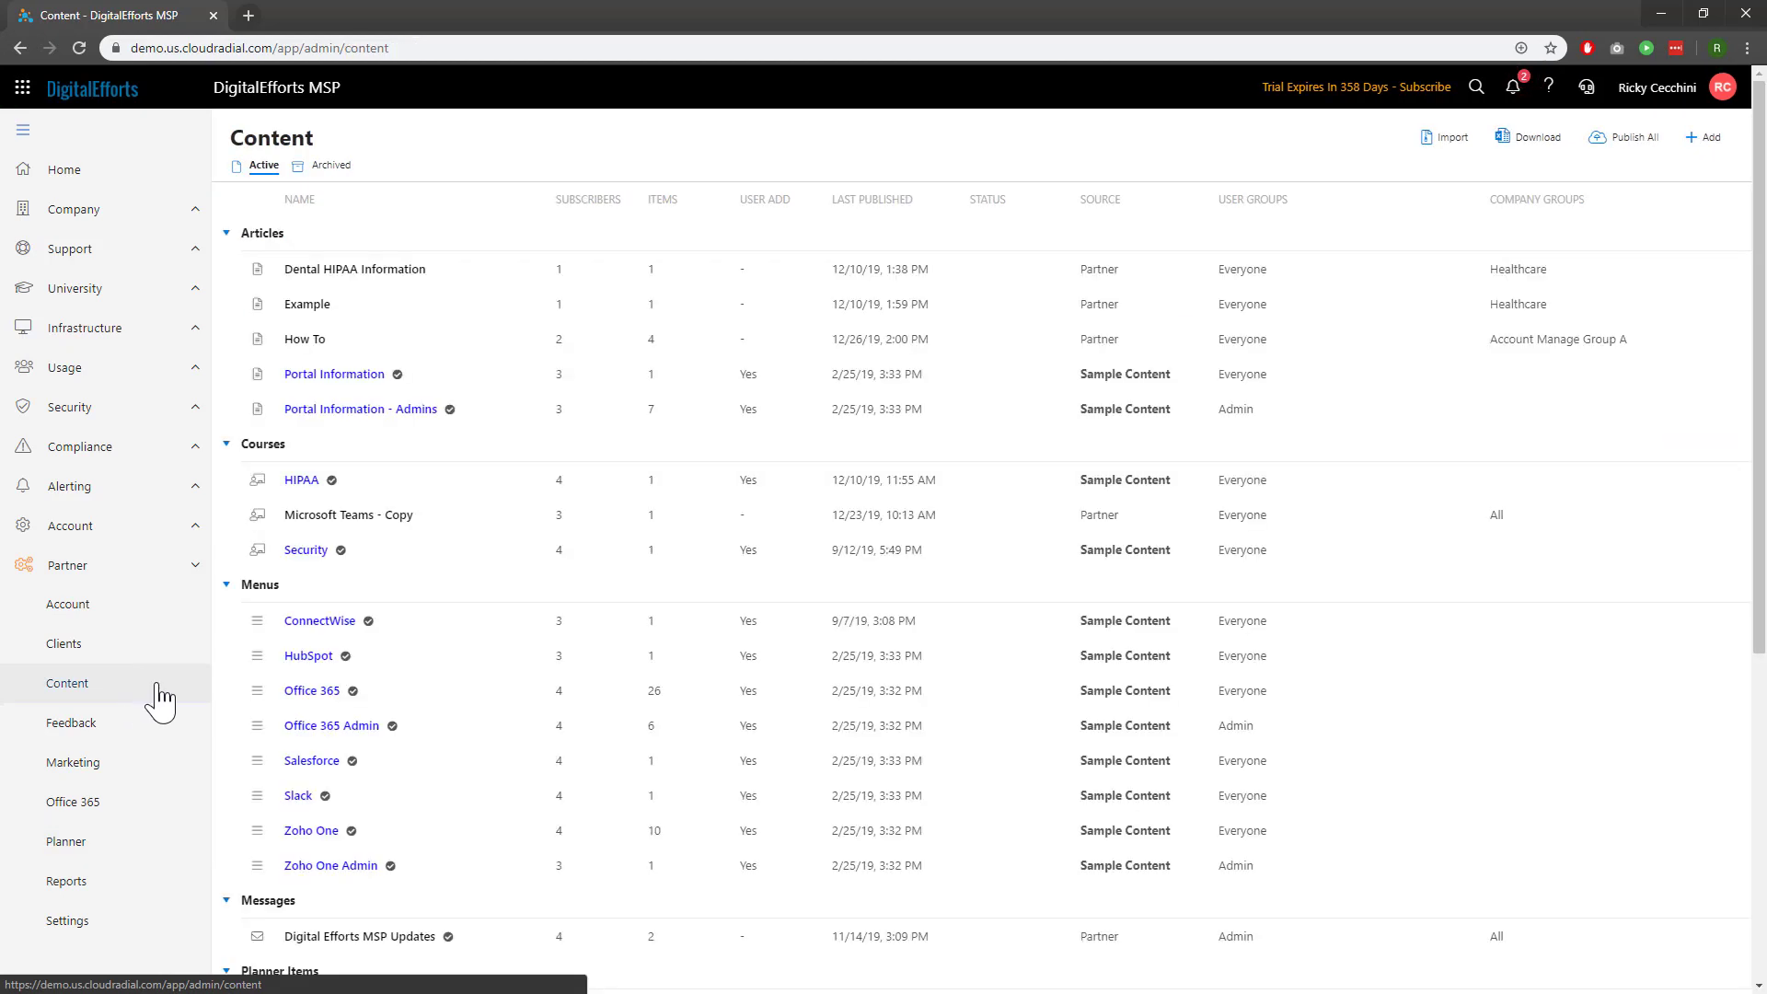
scroll(443, 663, "down", 2)
scroll(444, 663, "down", 1)
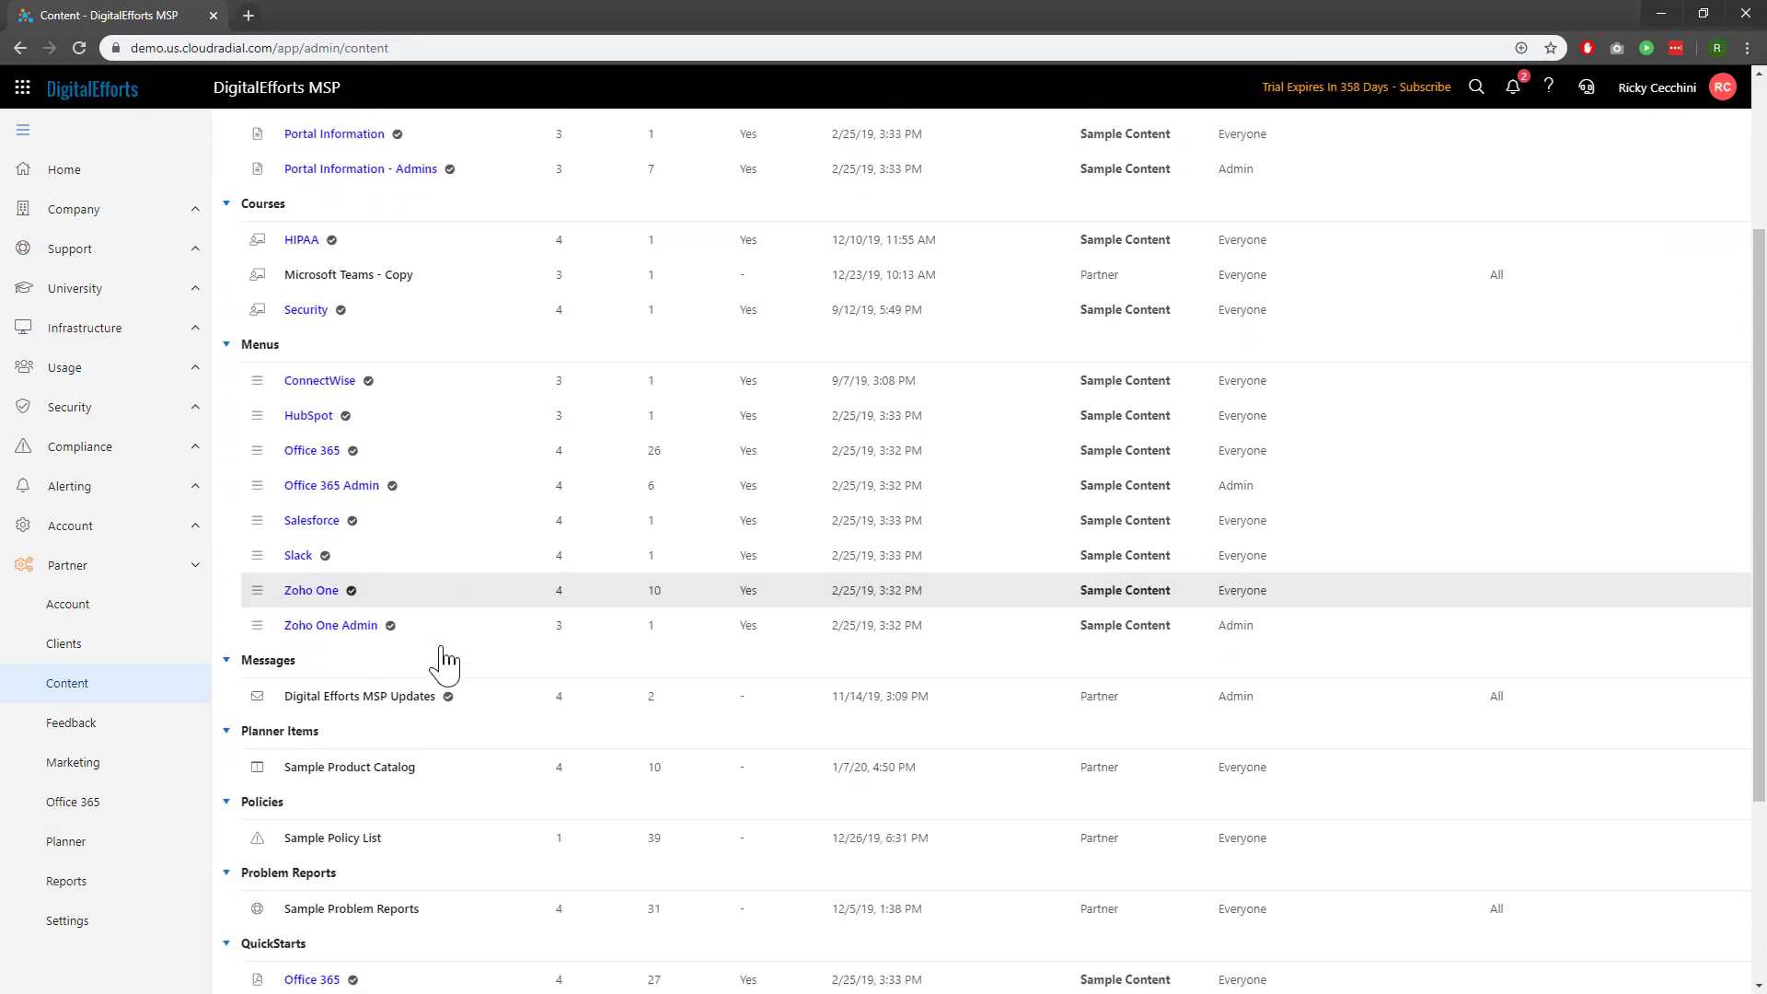
left_click(485, 783)
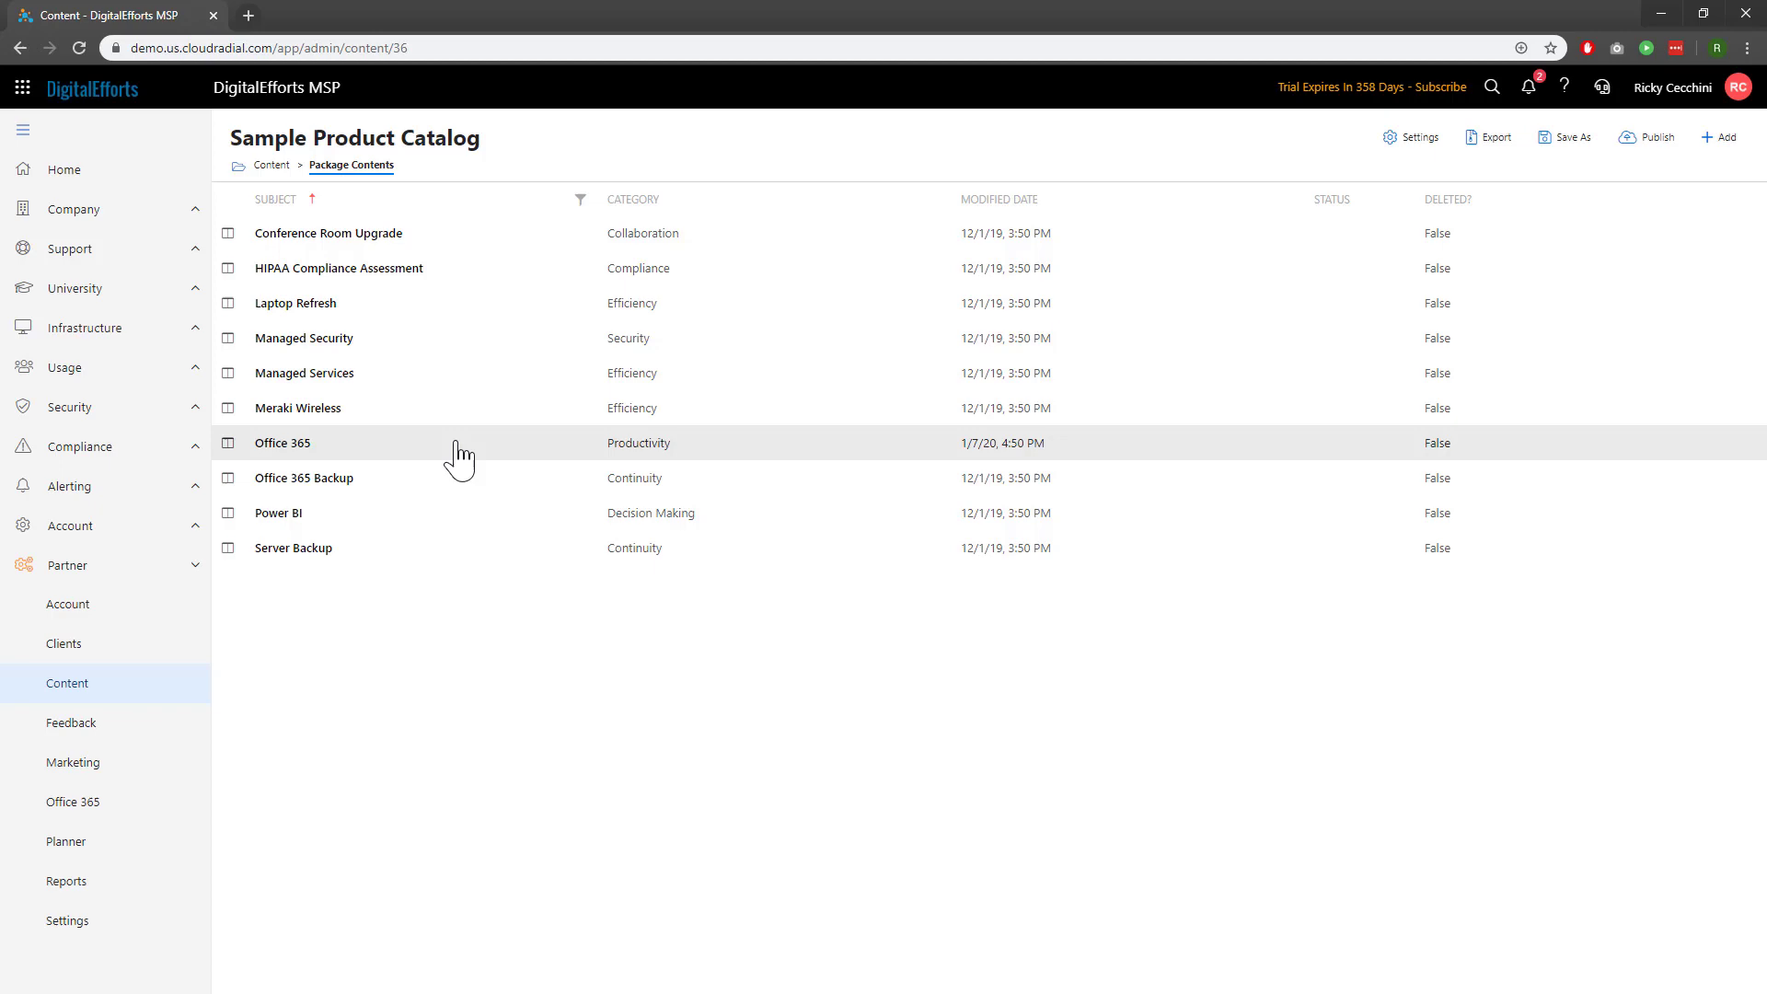
Set the Office 365 product score to 100 in its Settings and submit
left_click(457, 455)
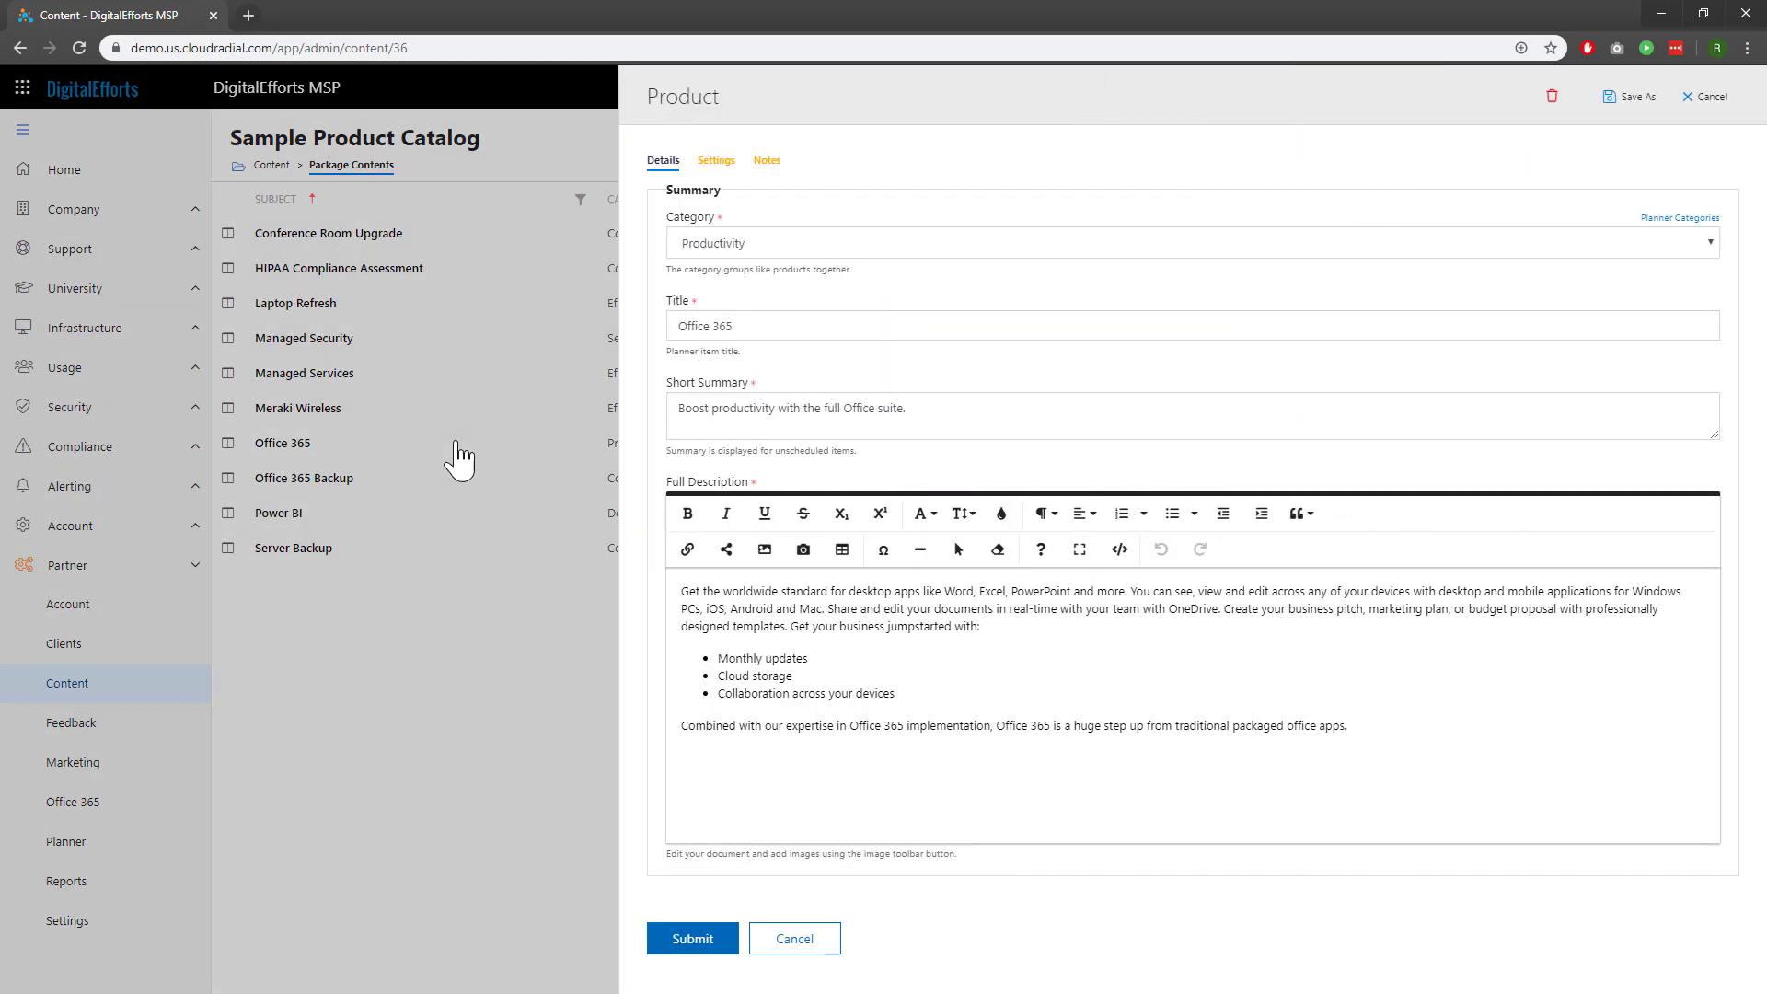
left_click(718, 164)
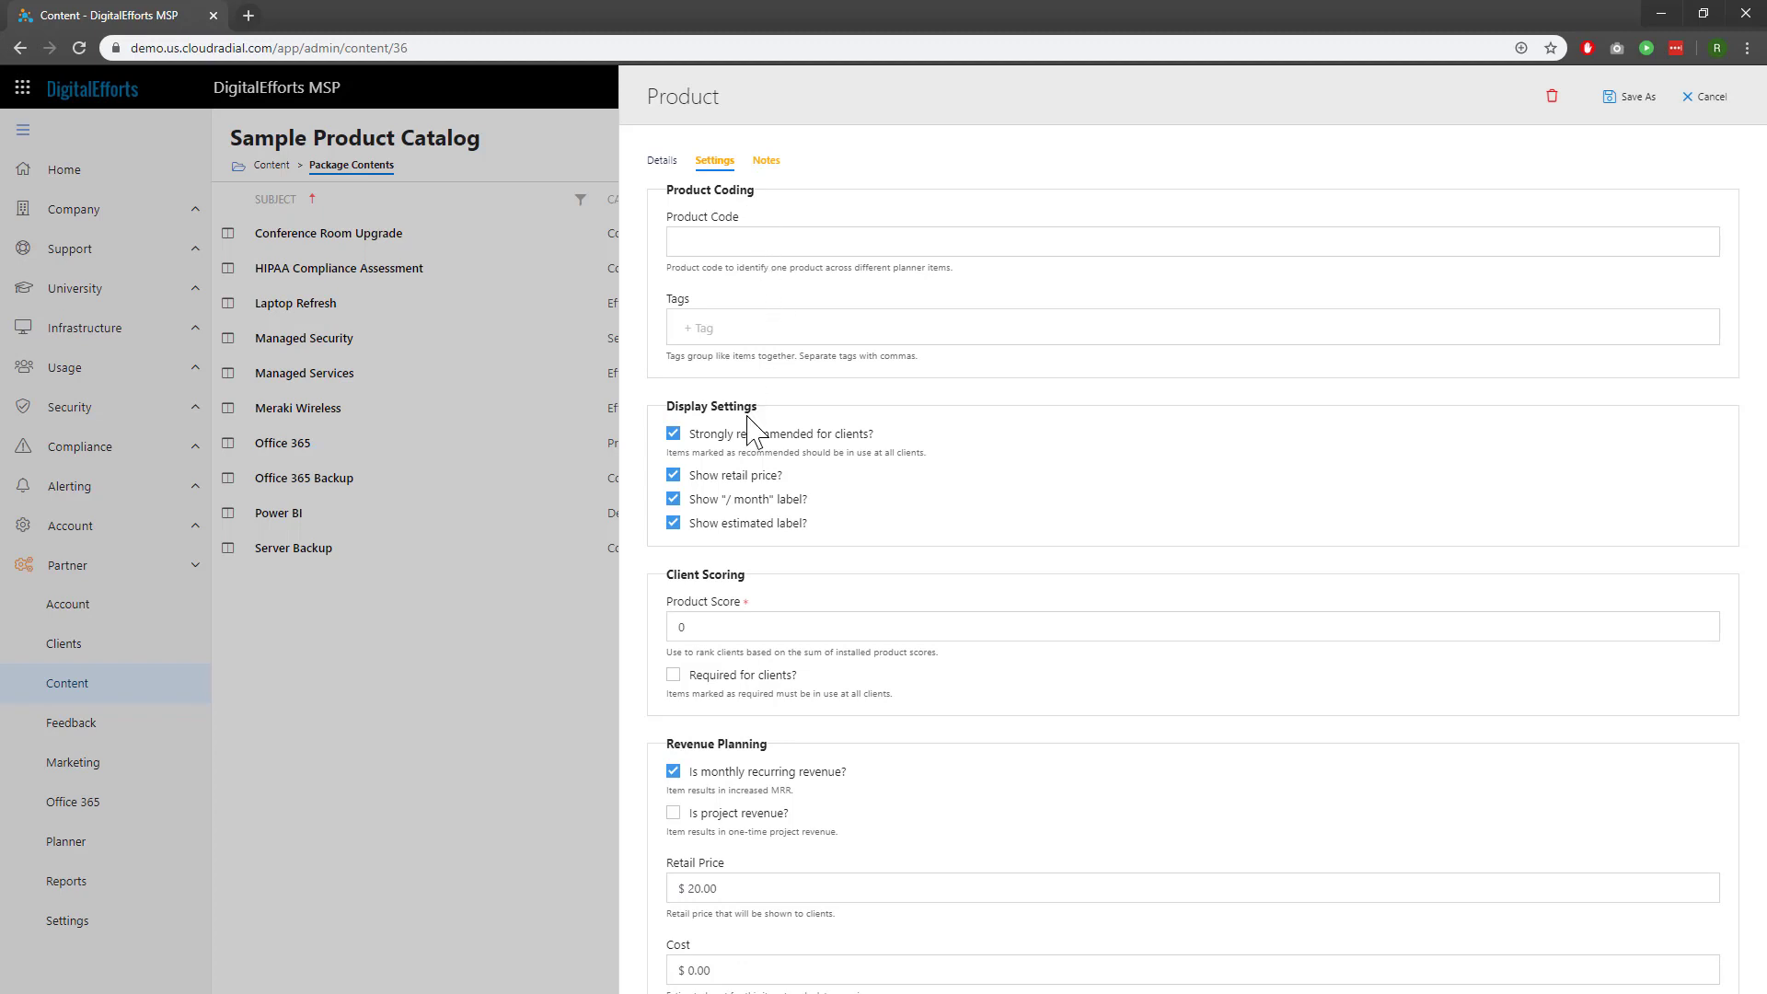
scroll(790, 607, "down", 1)
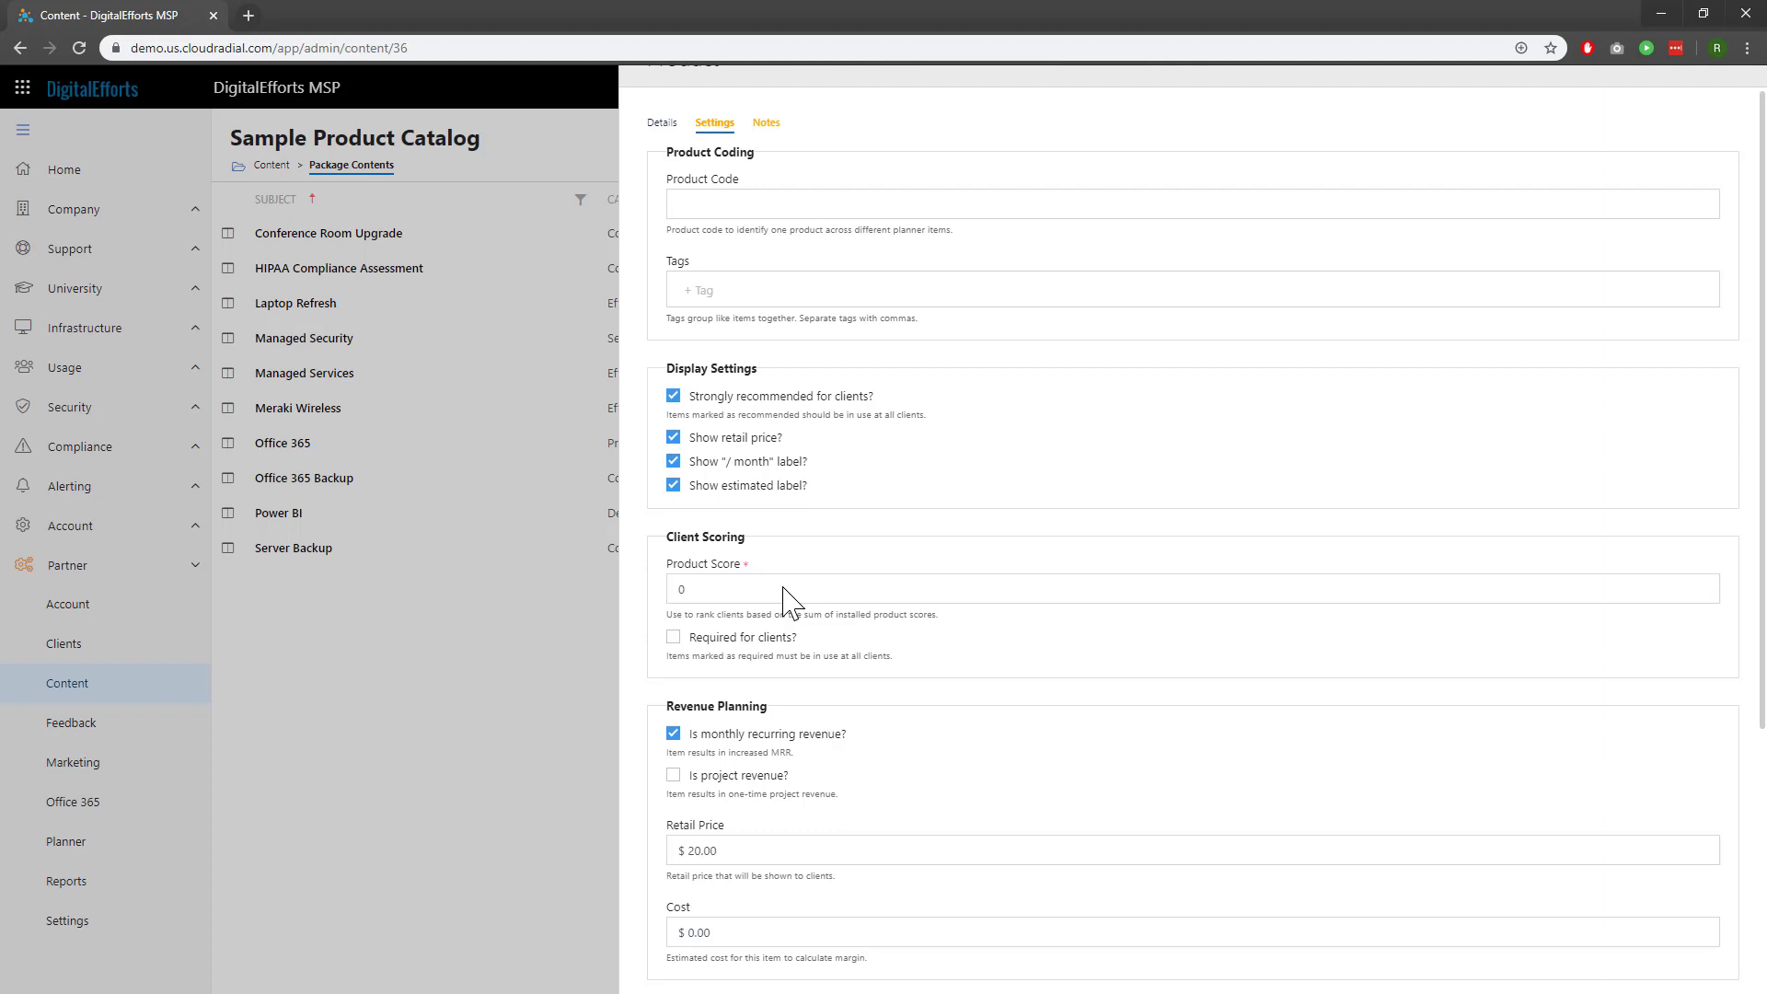
left_click(782, 587)
type("100")
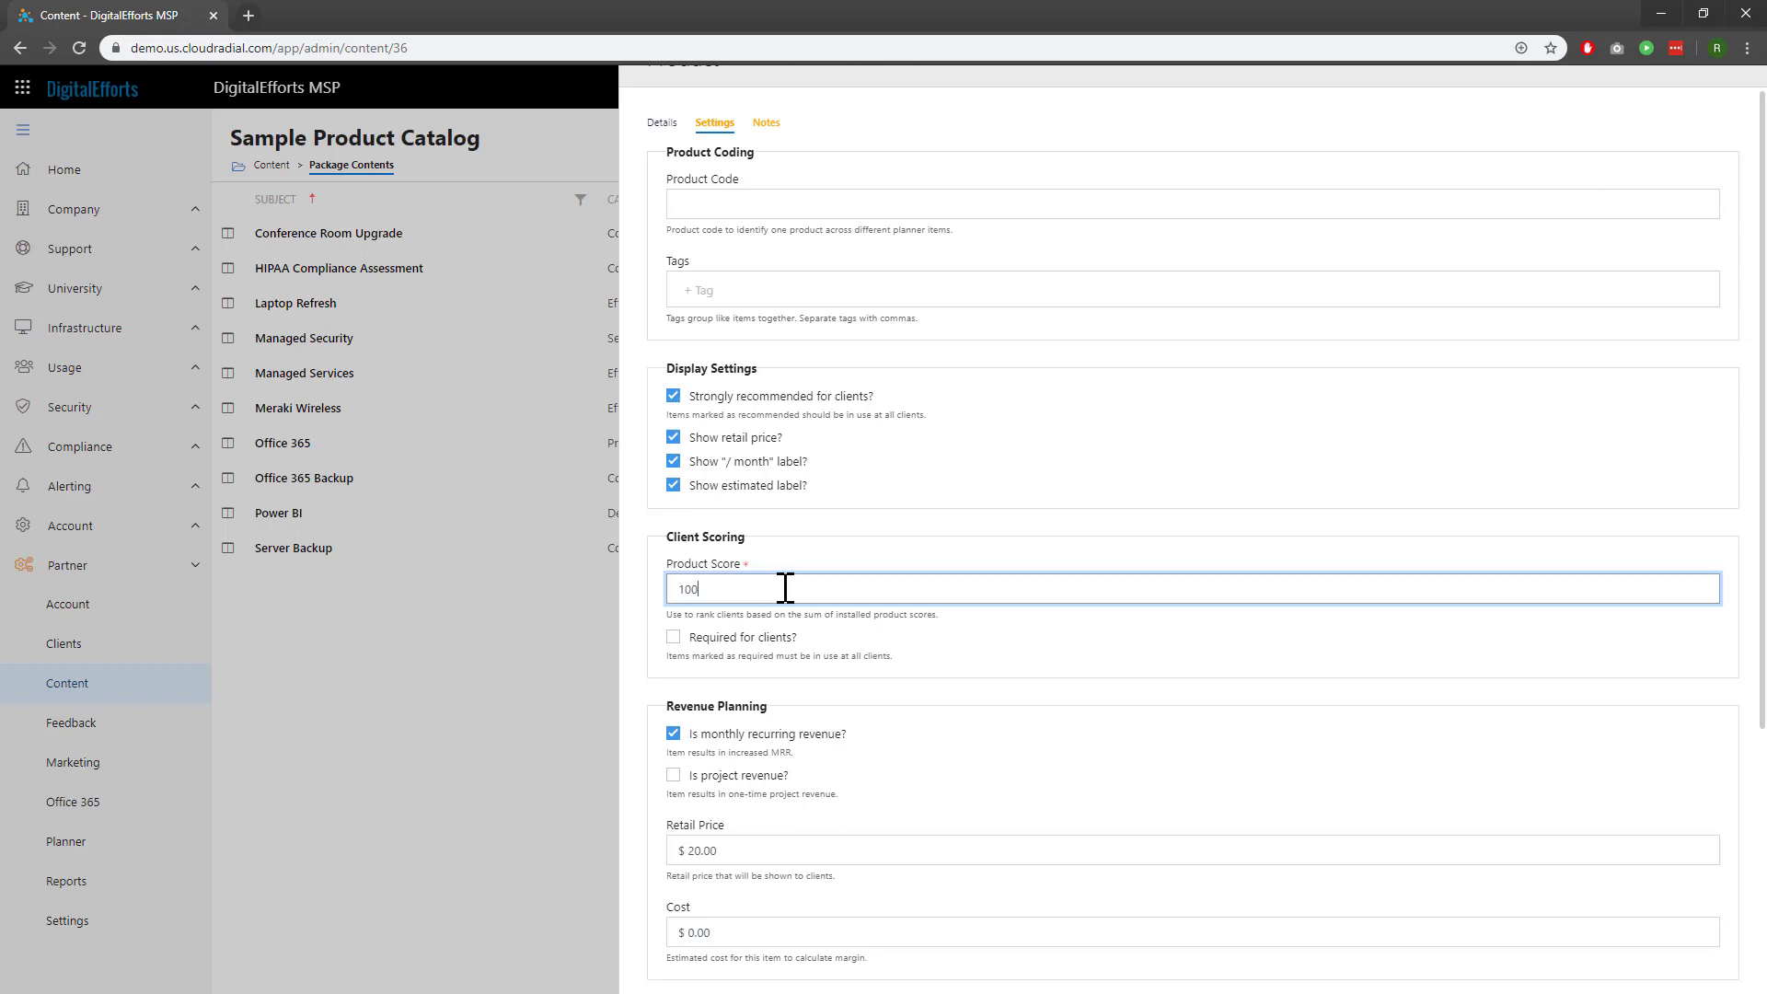
scroll(785, 587, "down", 4)
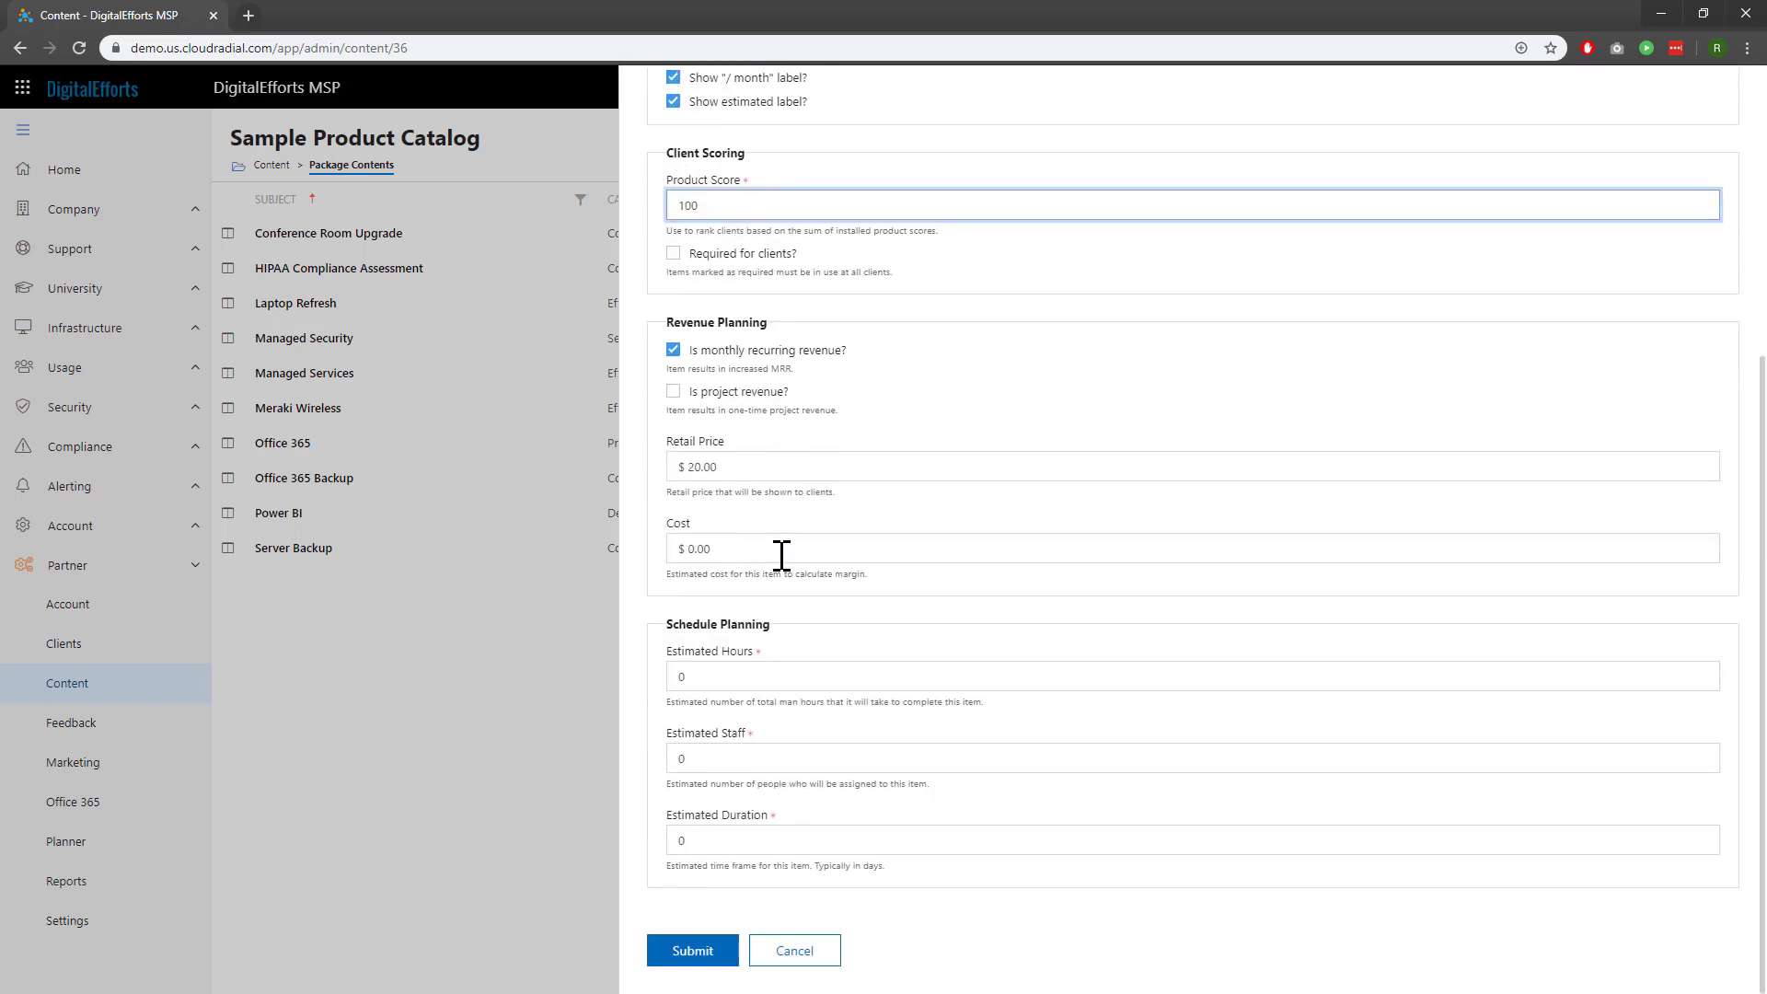
left_click(690, 957)
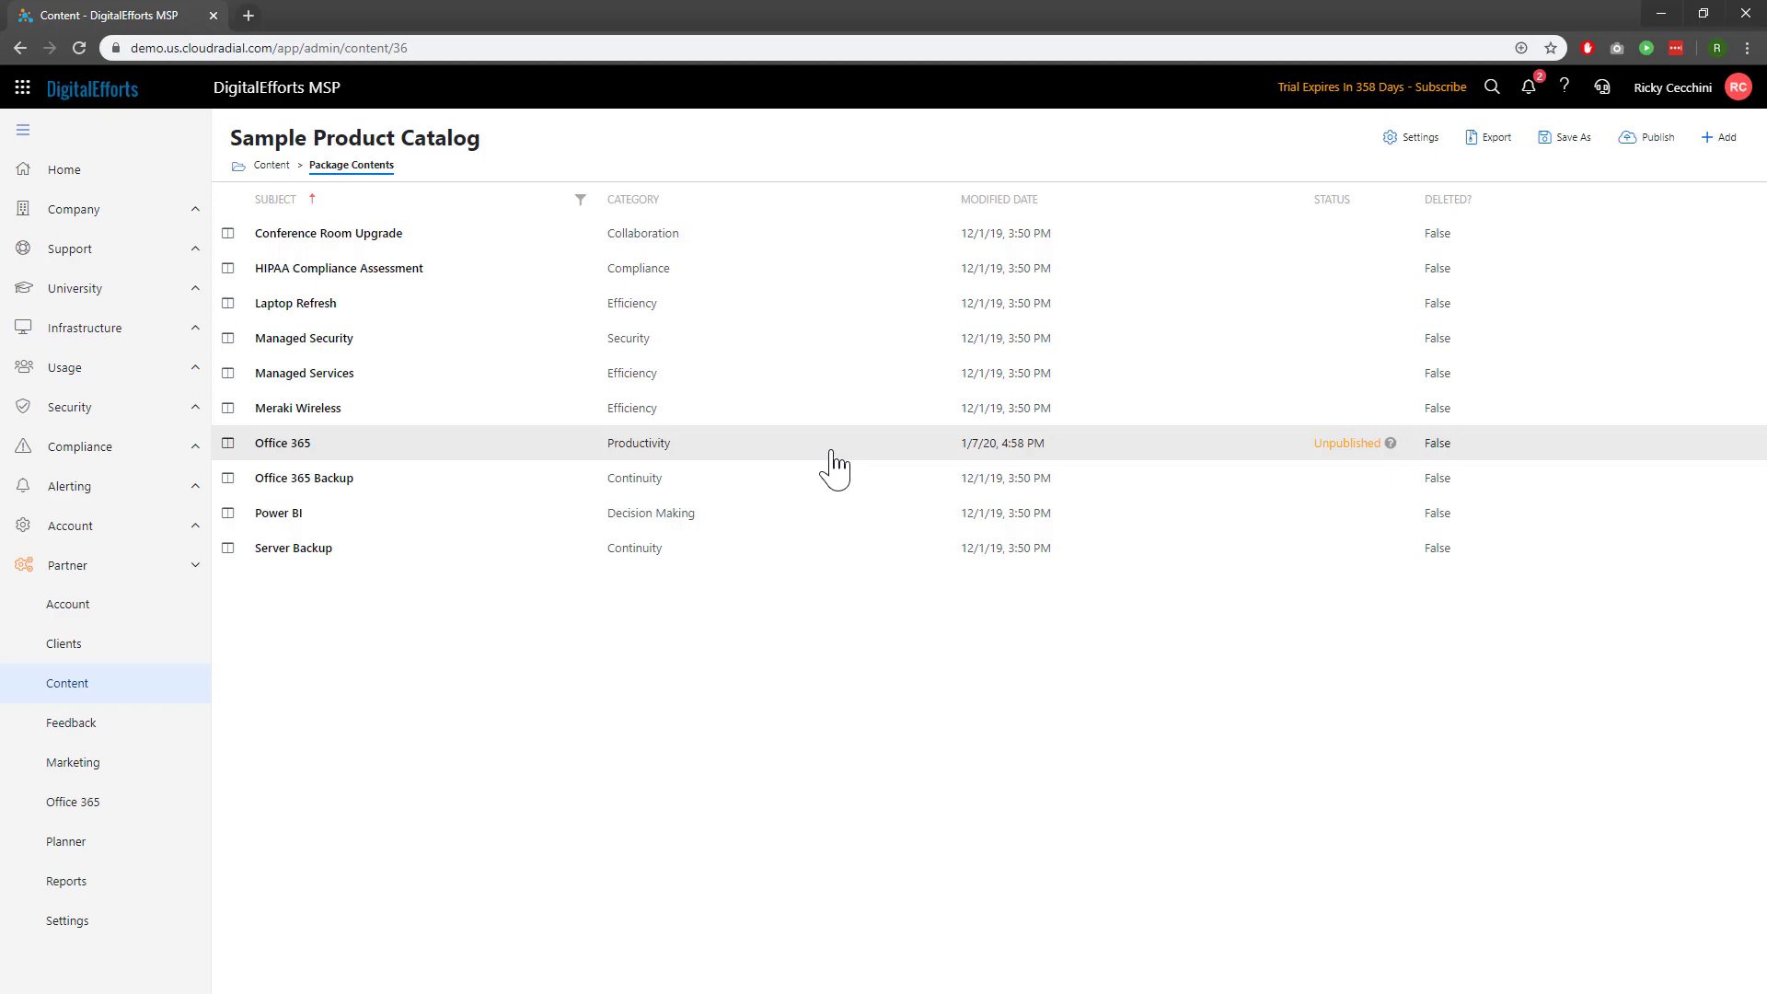
Change Laptop Refresh's product score from 0 to 20 in its Settings and submit
left_click(799, 305)
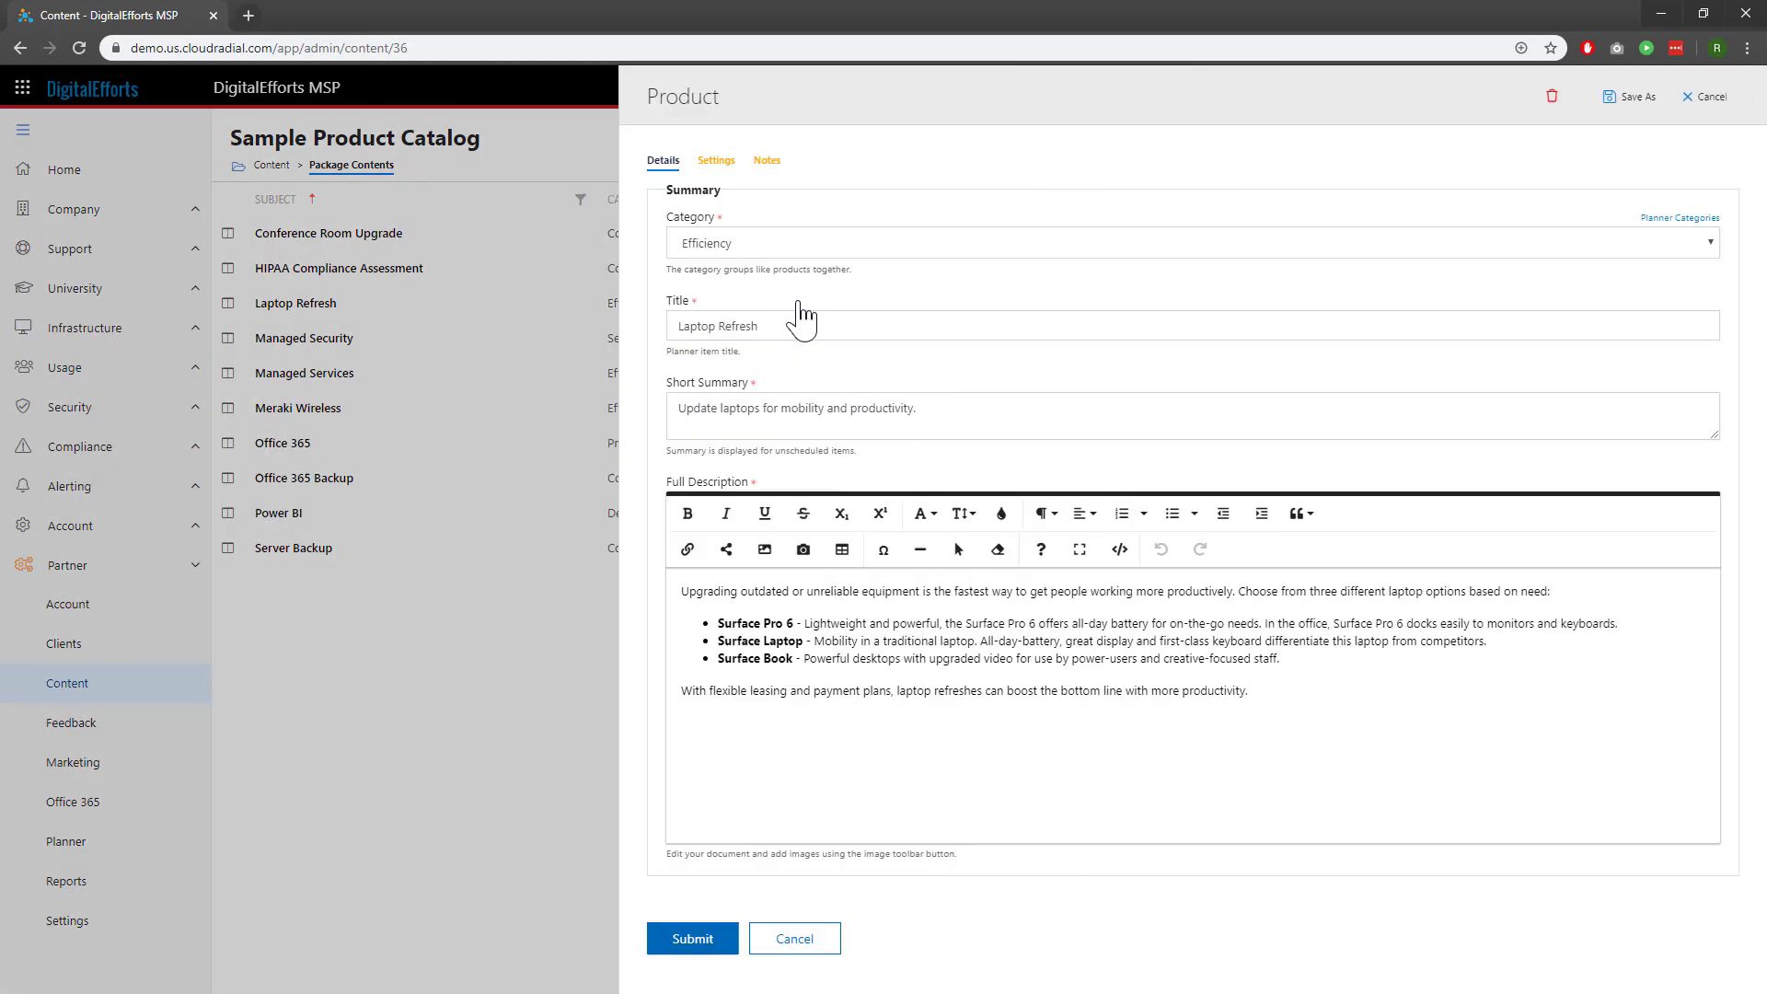
left_click(727, 167)
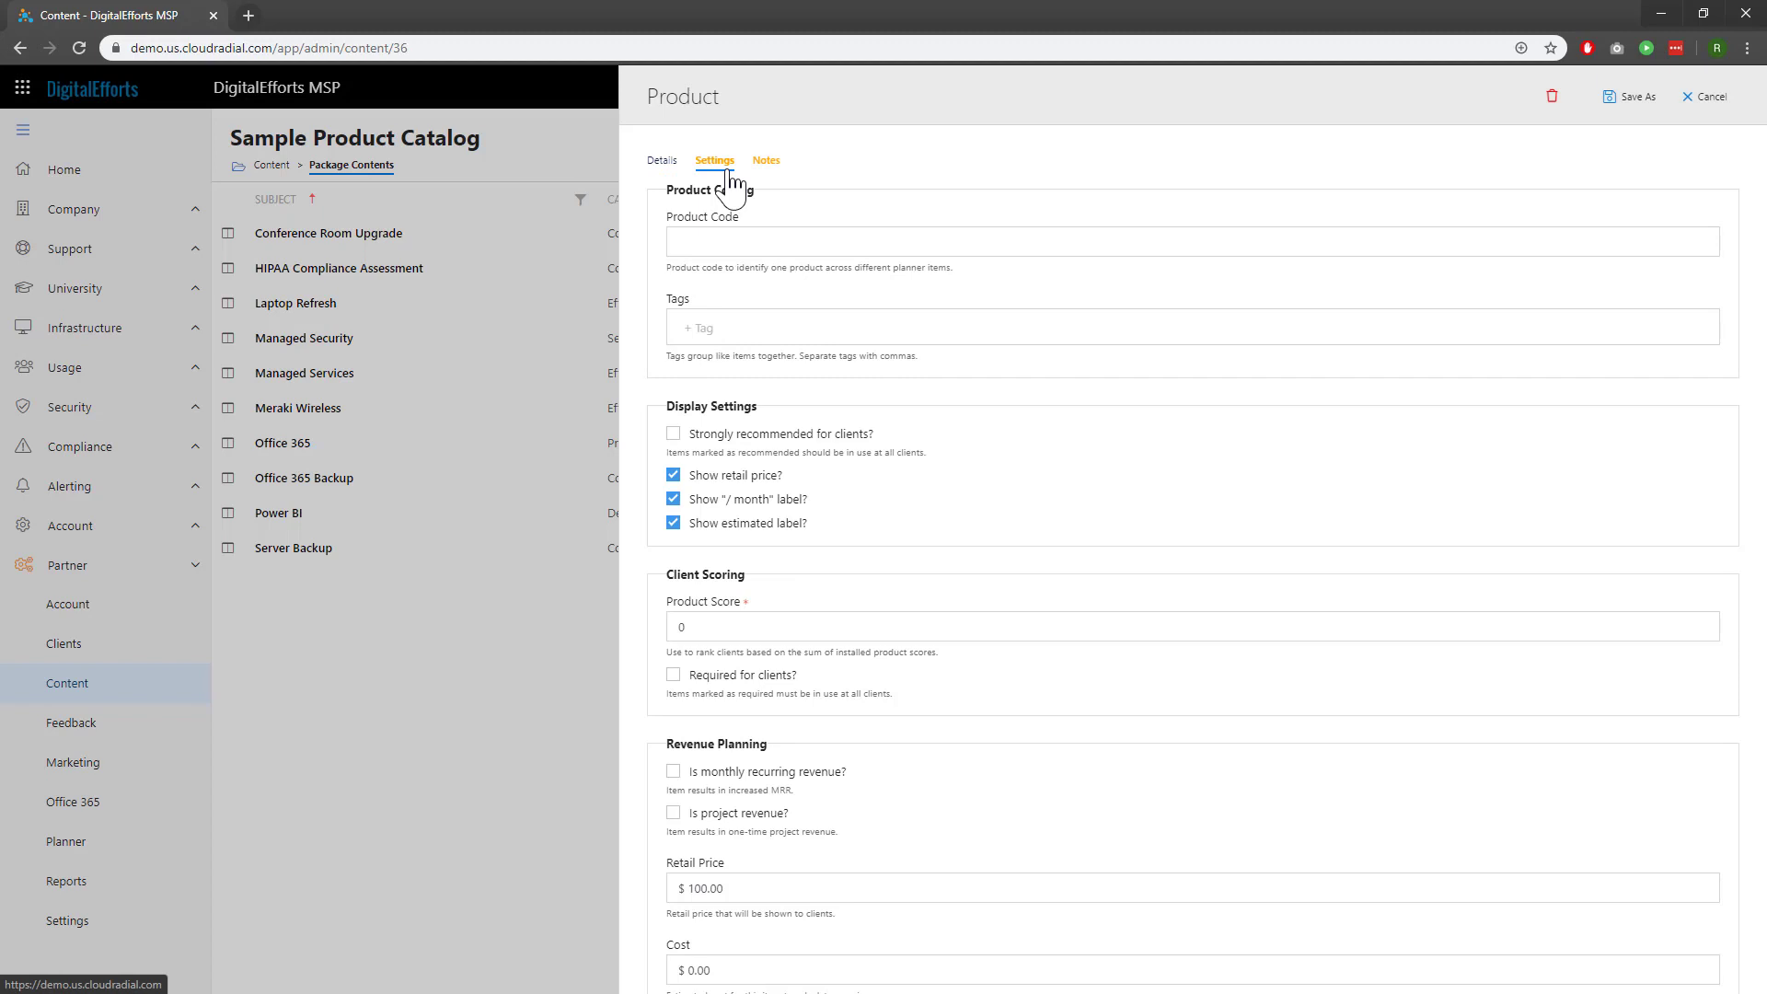
left_click(829, 625)
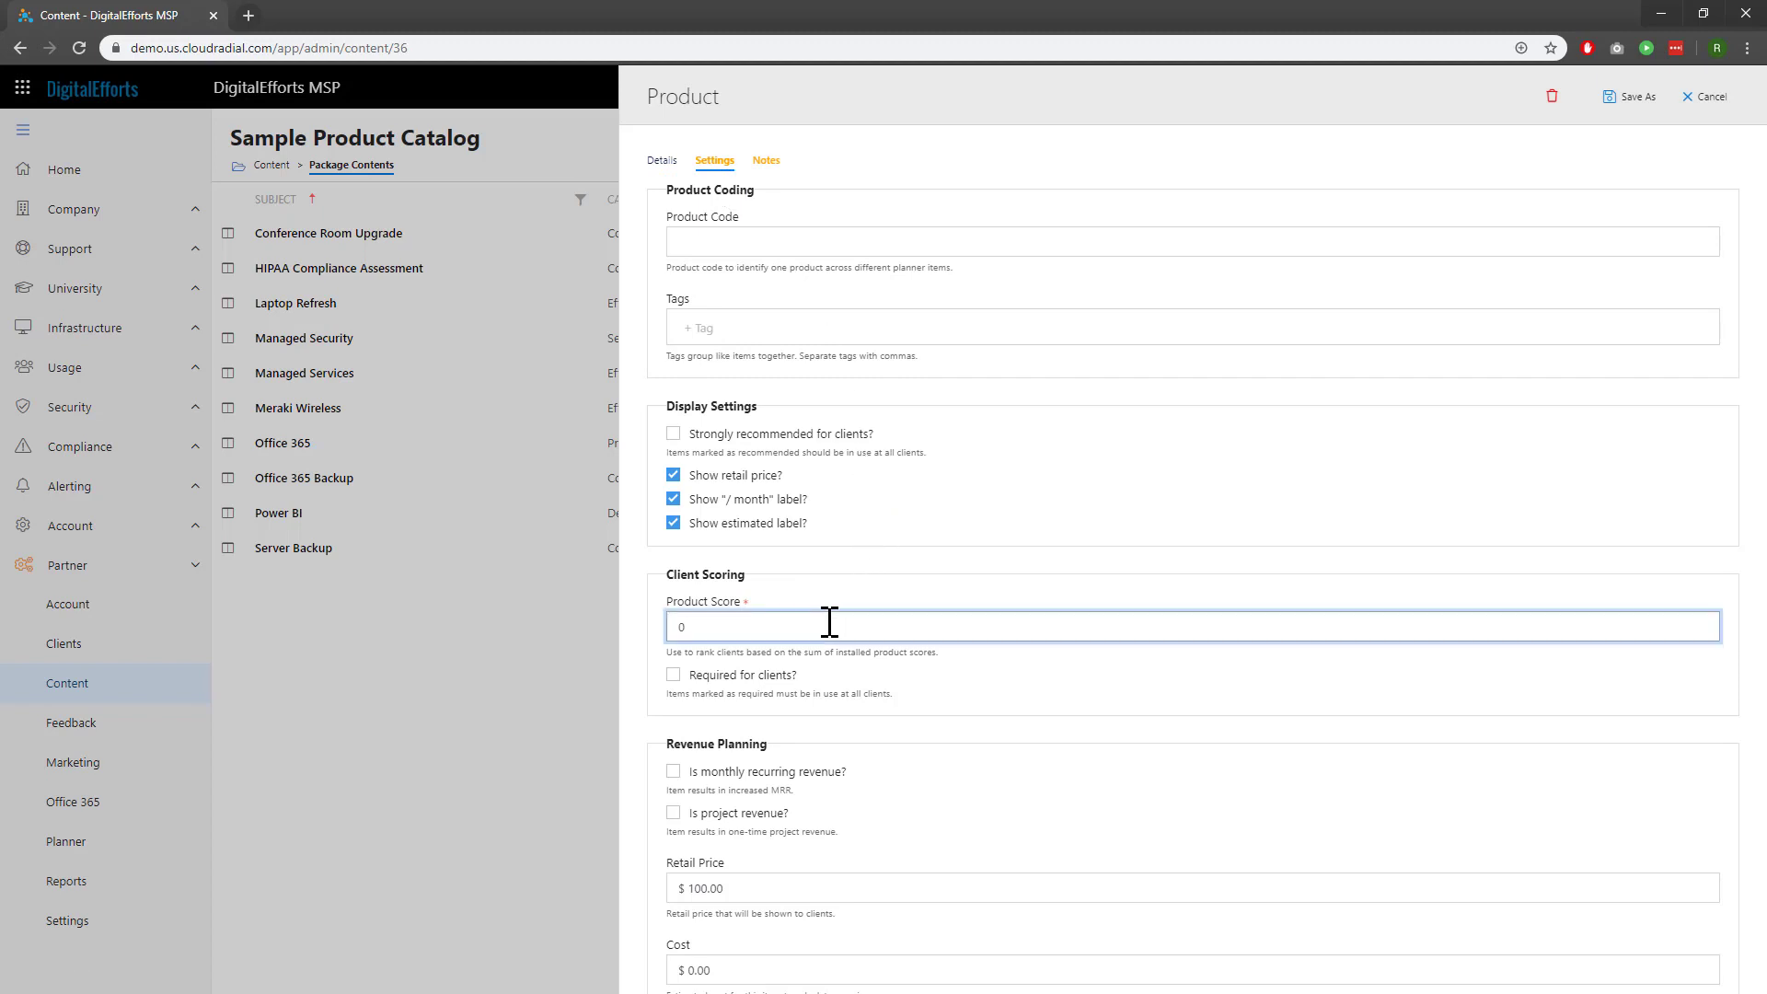
key("BackSpace")
type("20")
scroll(845, 690, "down", 5)
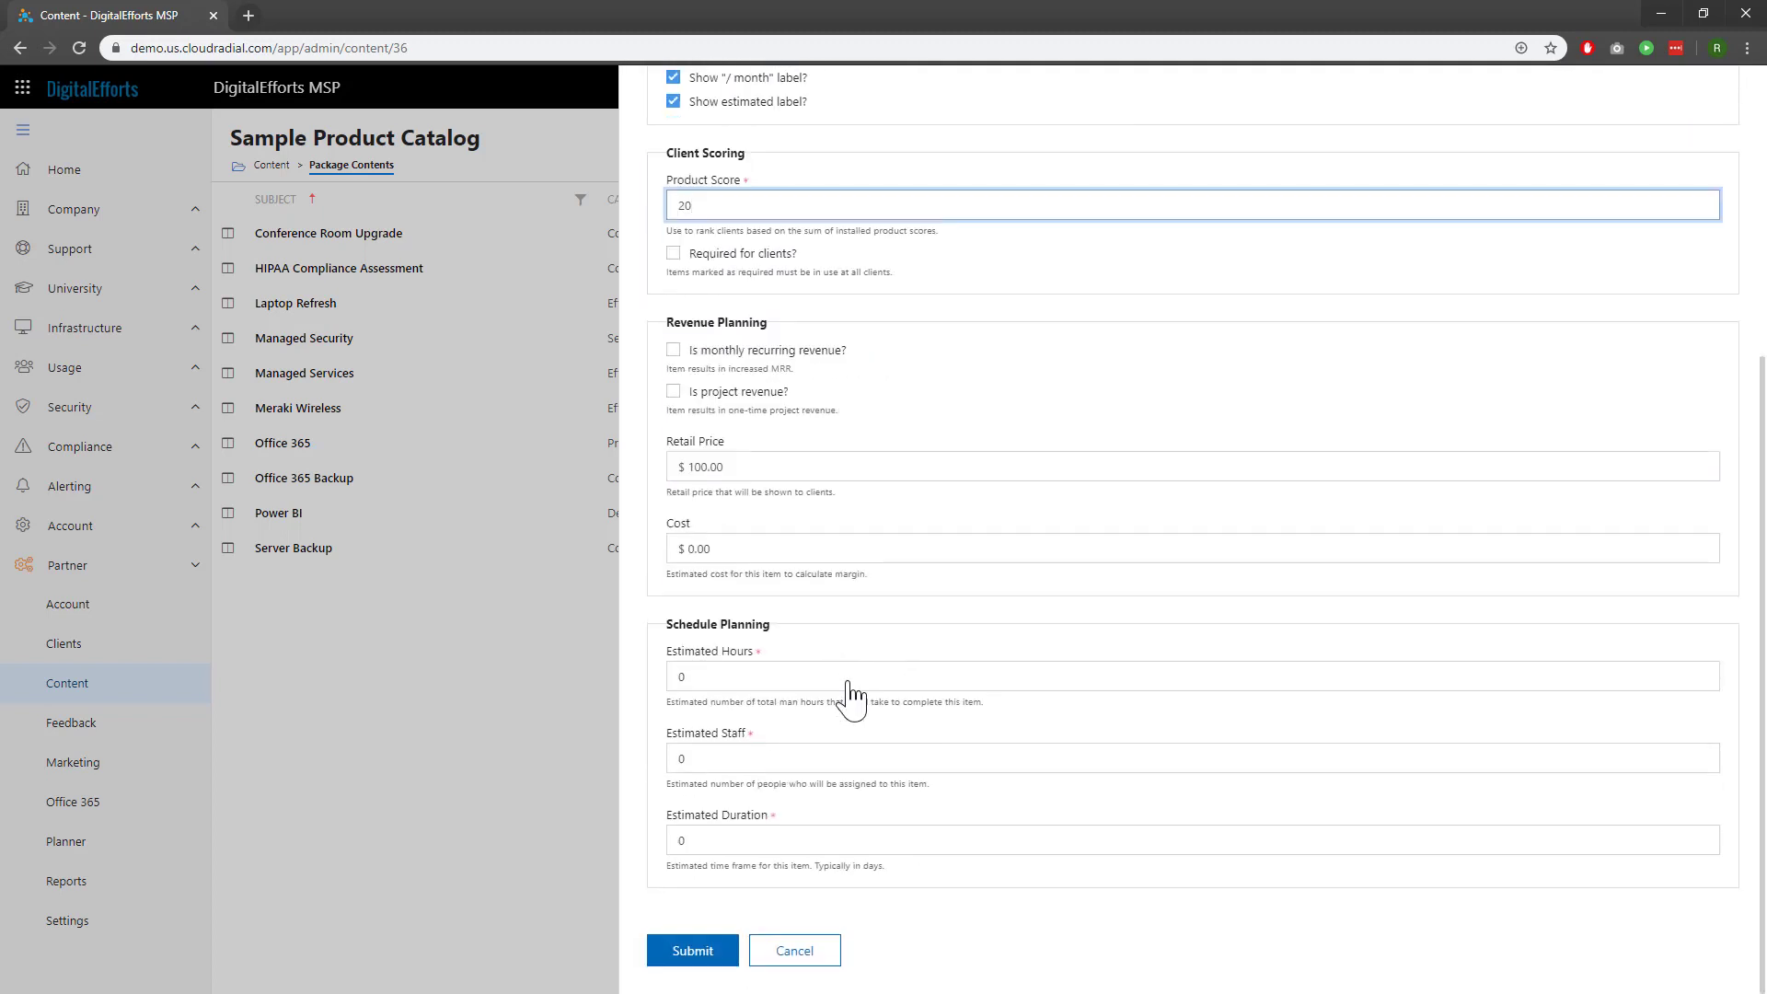
left_click(714, 951)
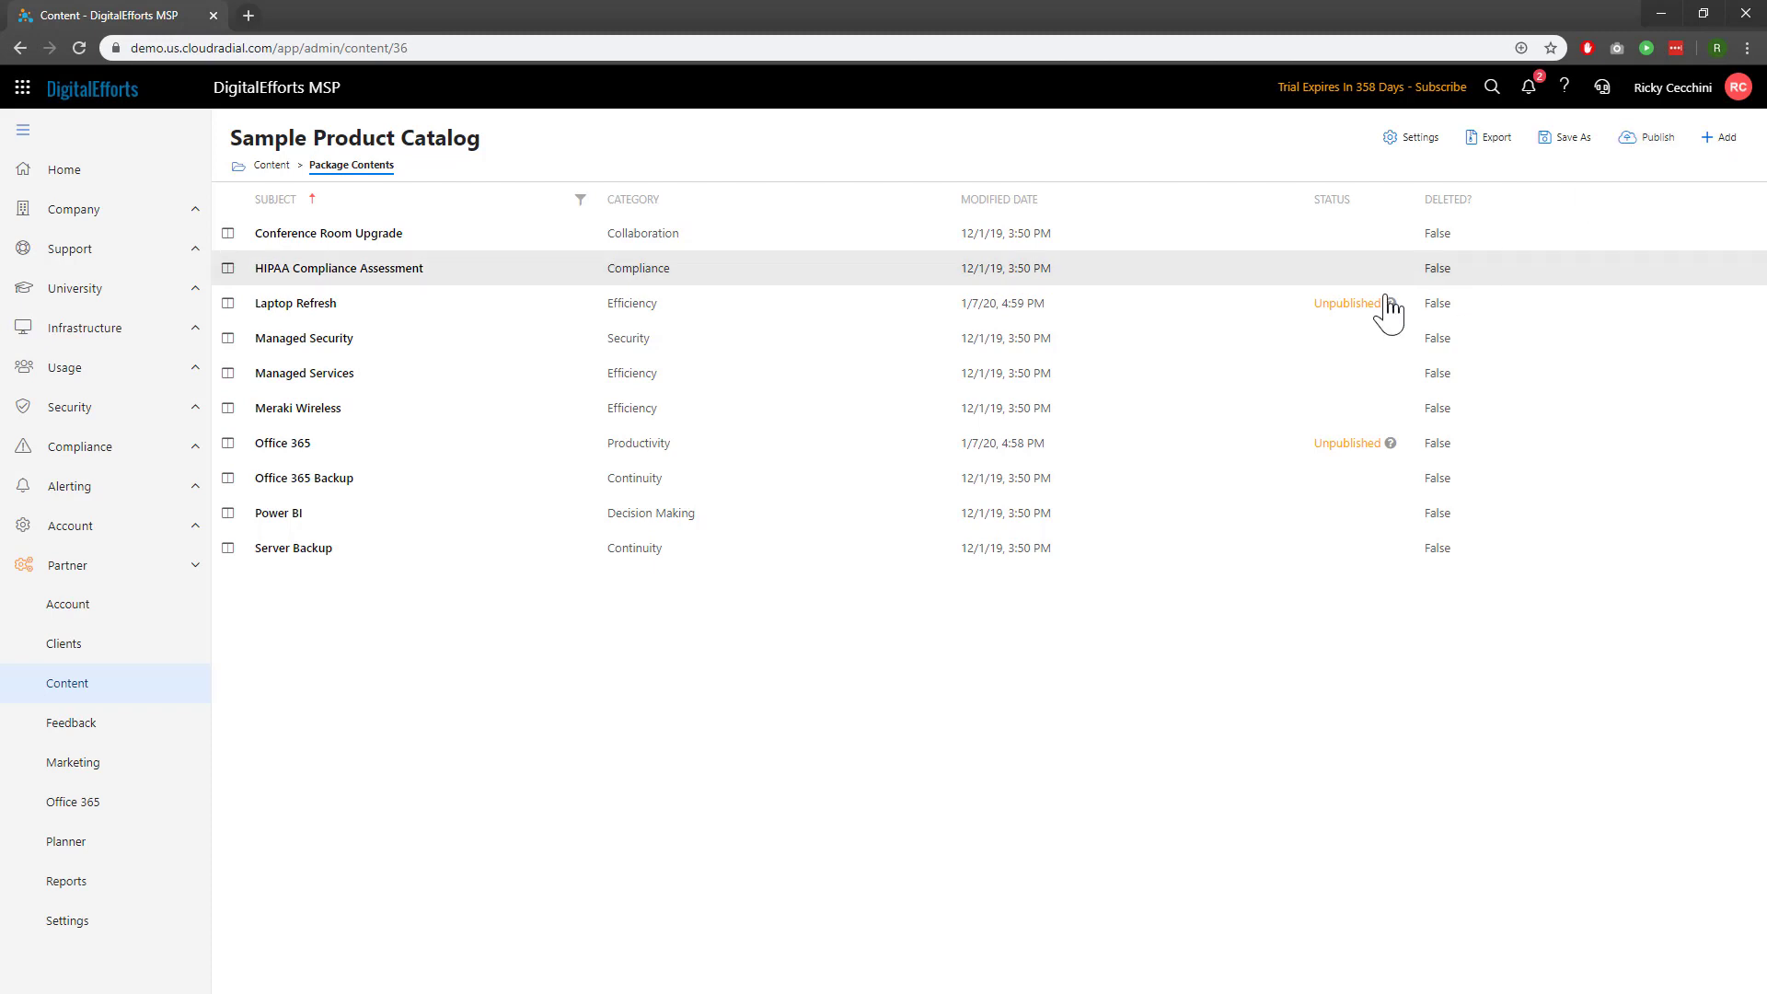
From Planner > Scoring, impersonate Azurative's admin to open its planner board in a new tab
left_click(105, 845)
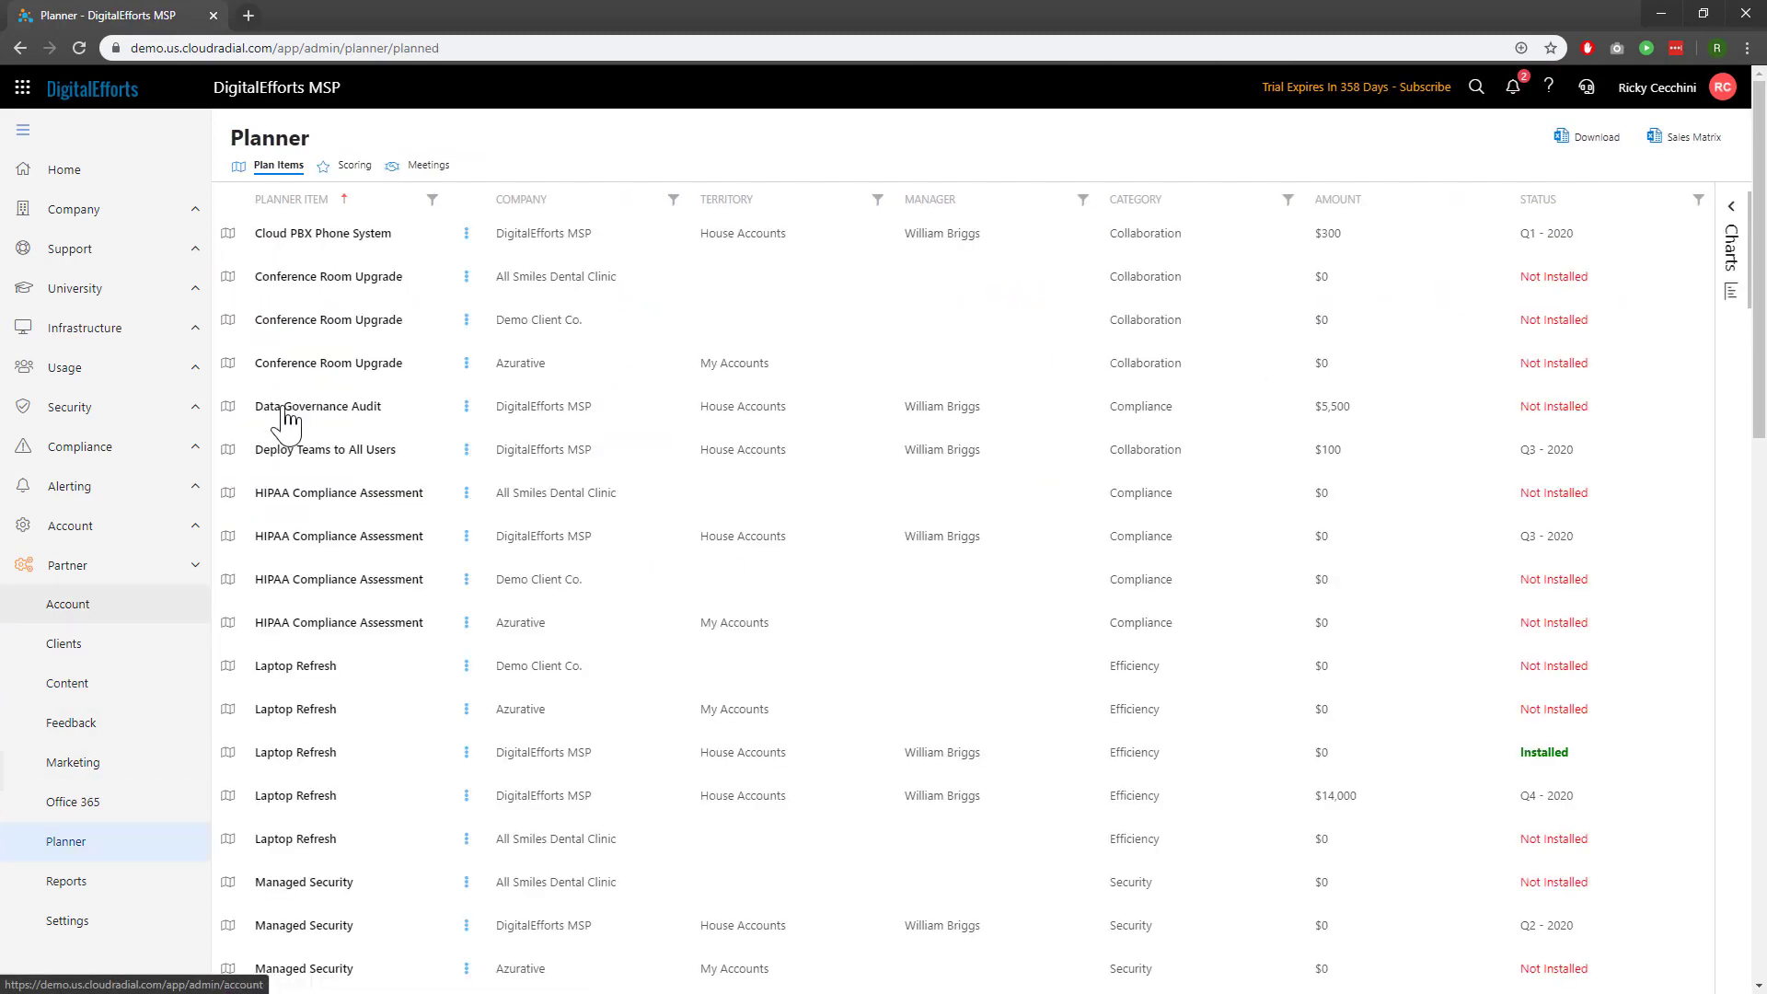
left_click(354, 175)
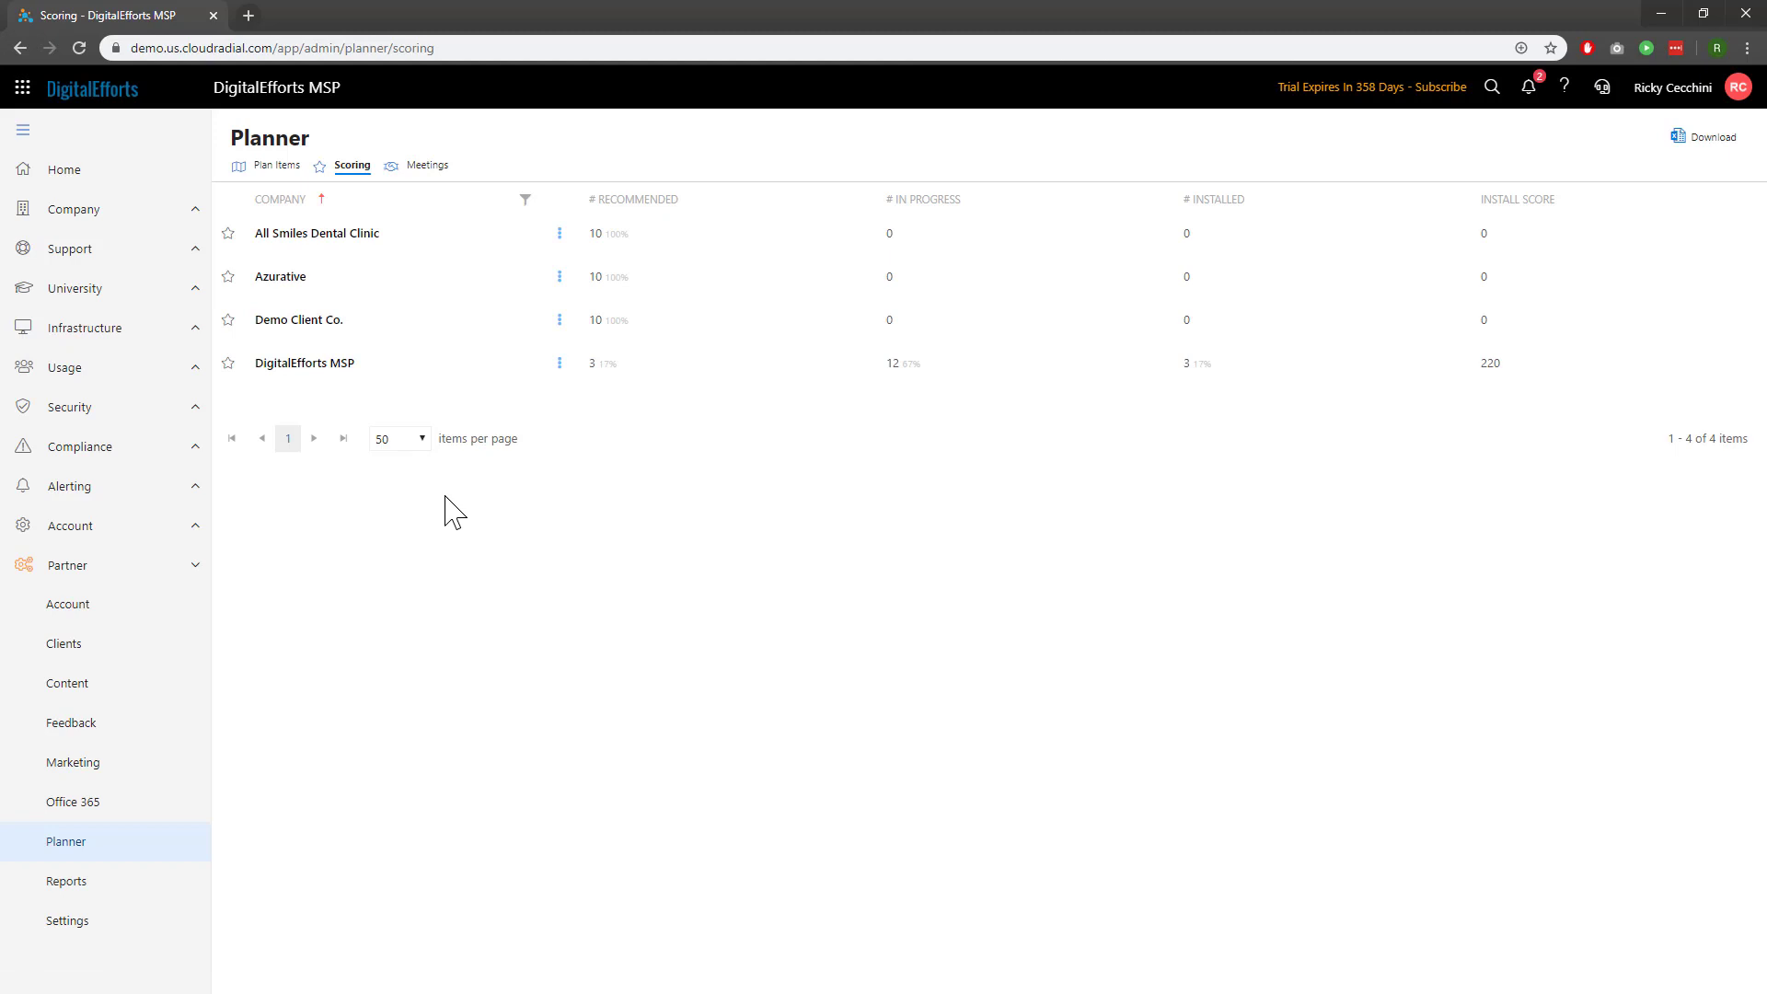
left_click(559, 278)
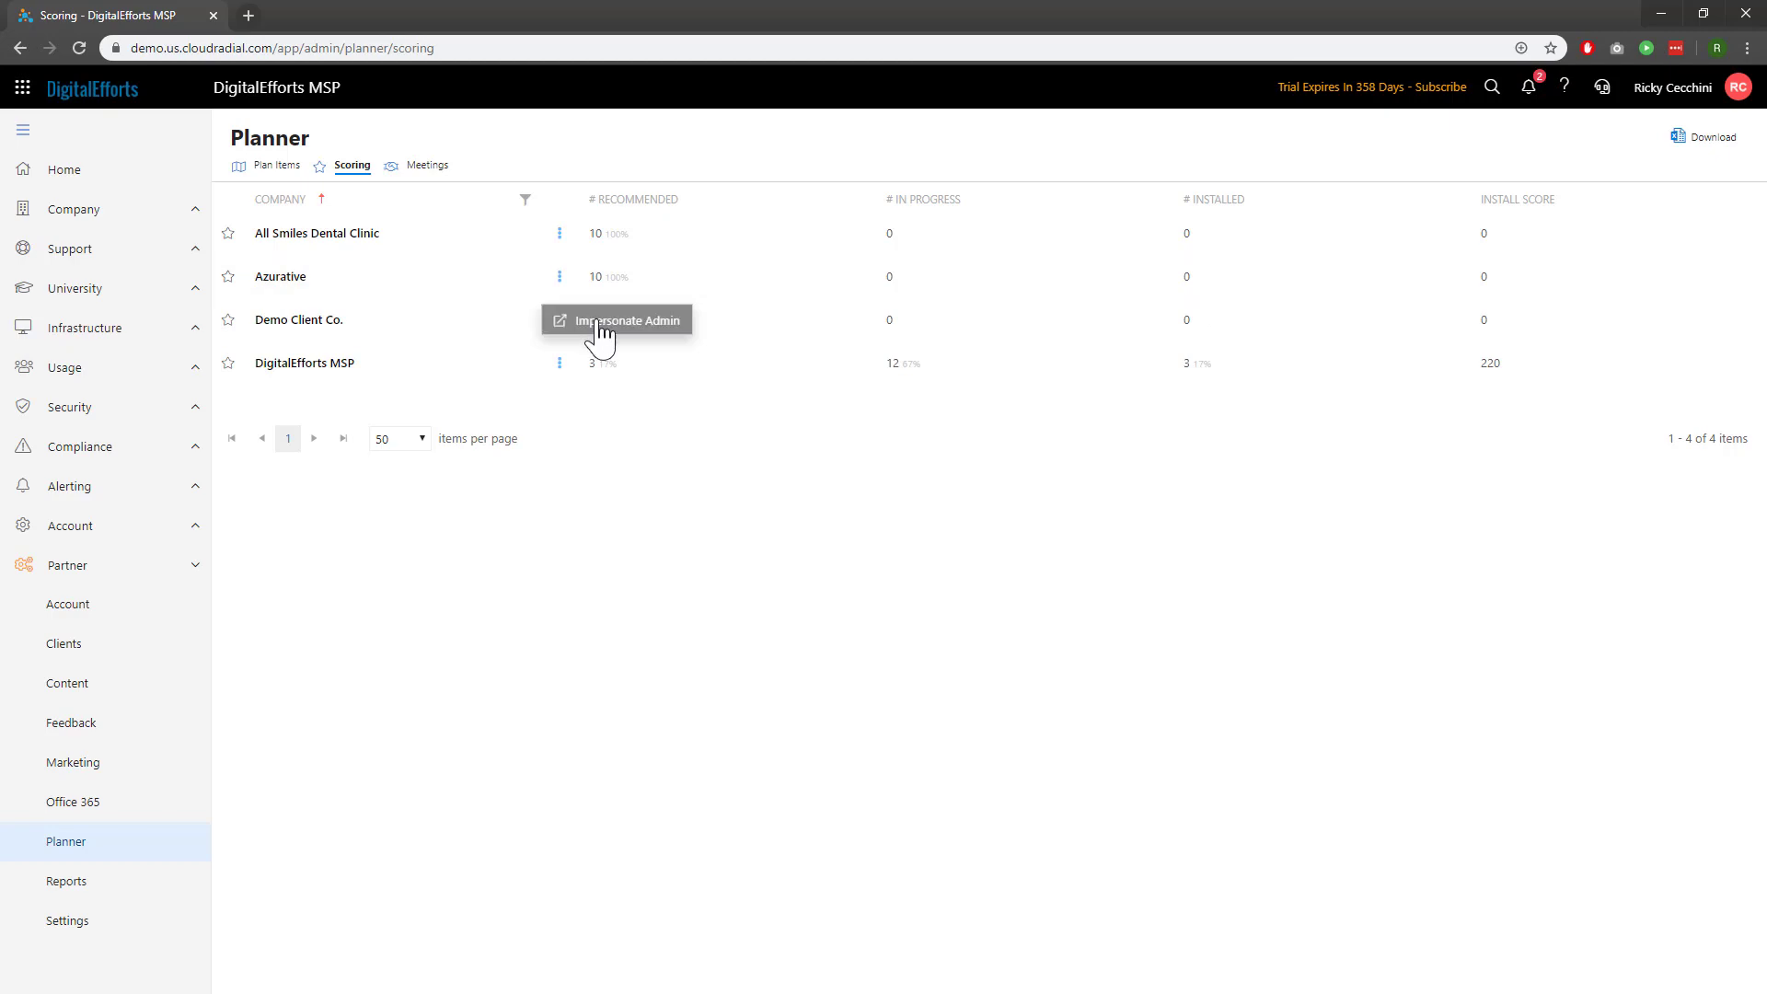
left_click(595, 323)
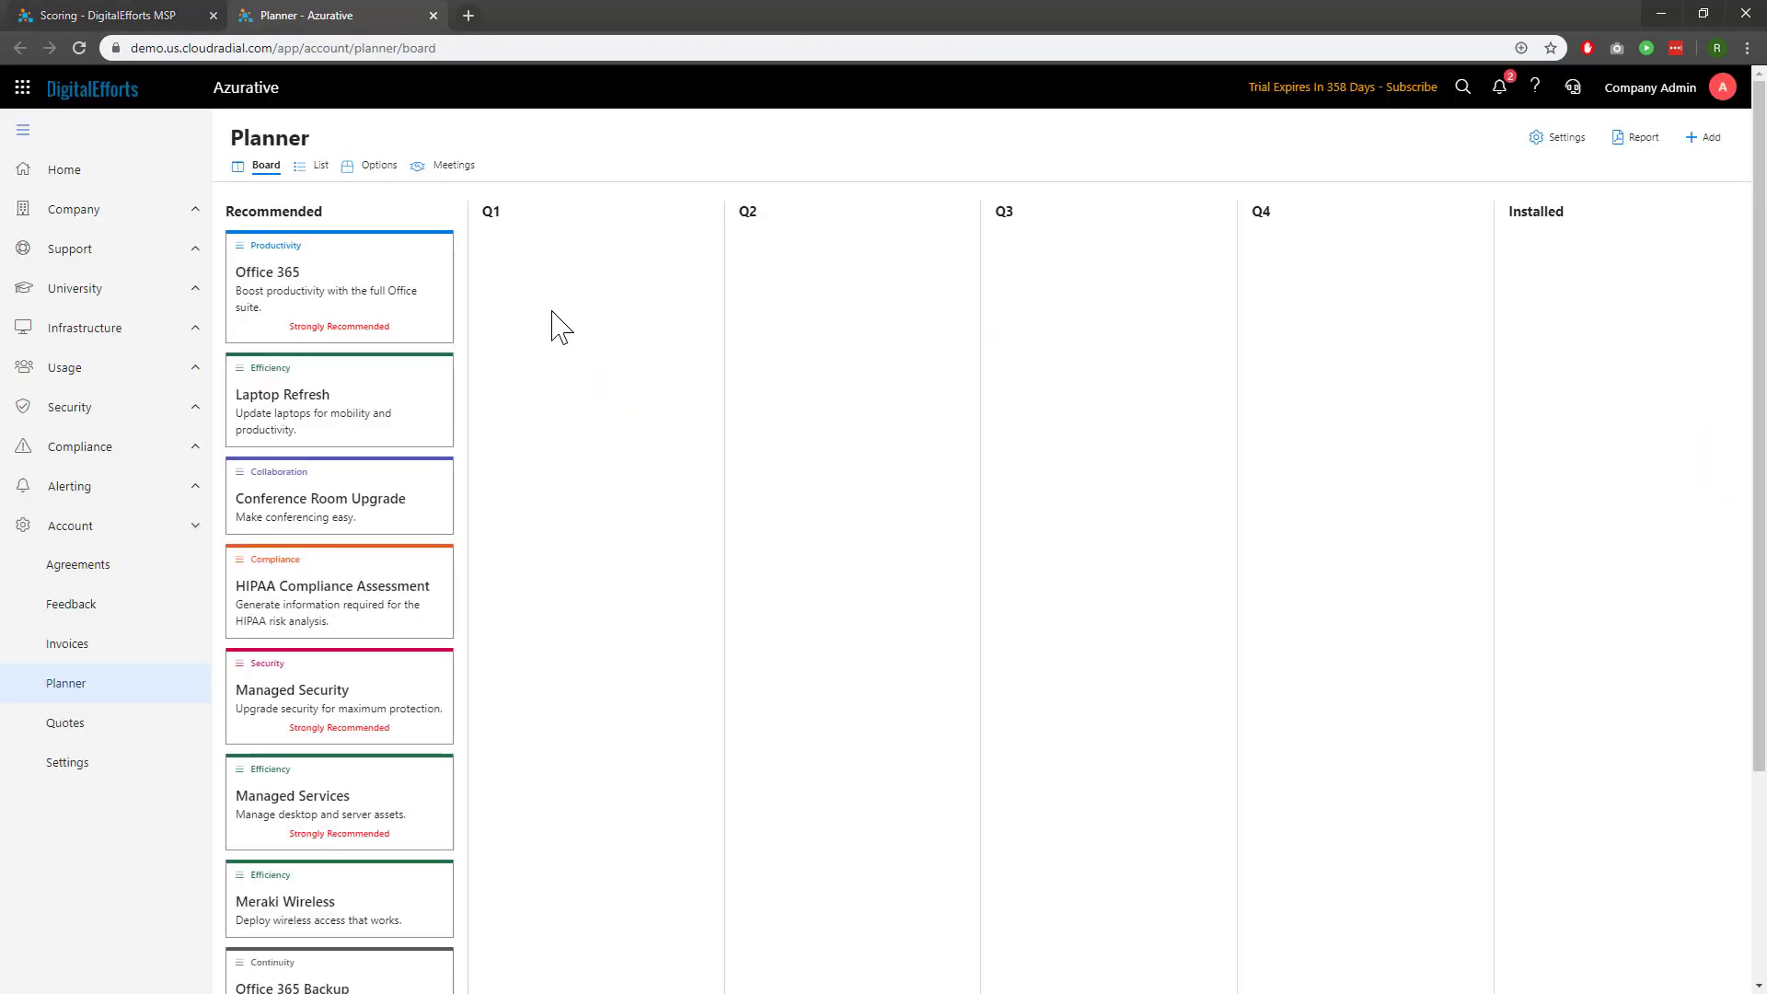
Move Office 365 and Laptop Refresh to Installed, and Conference Room Upgrade to Q1
left_click_drag(281, 237, 1565, 265)
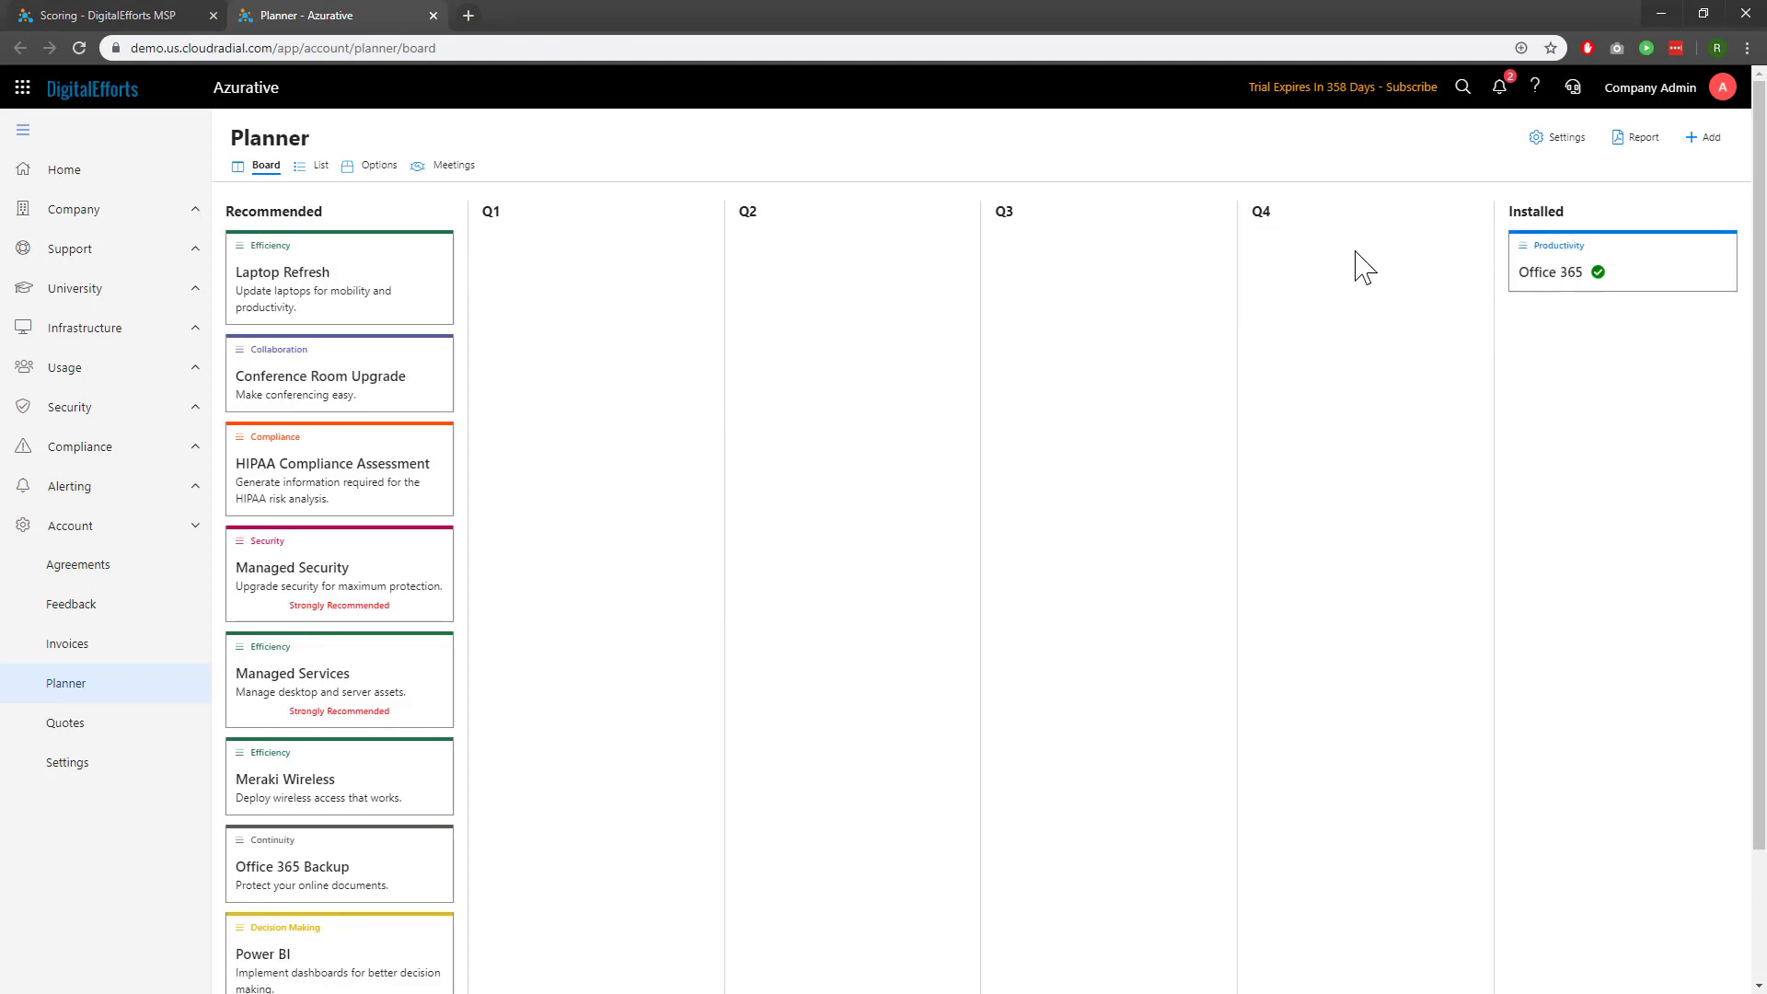
left_click_drag(264, 241, 1565, 242)
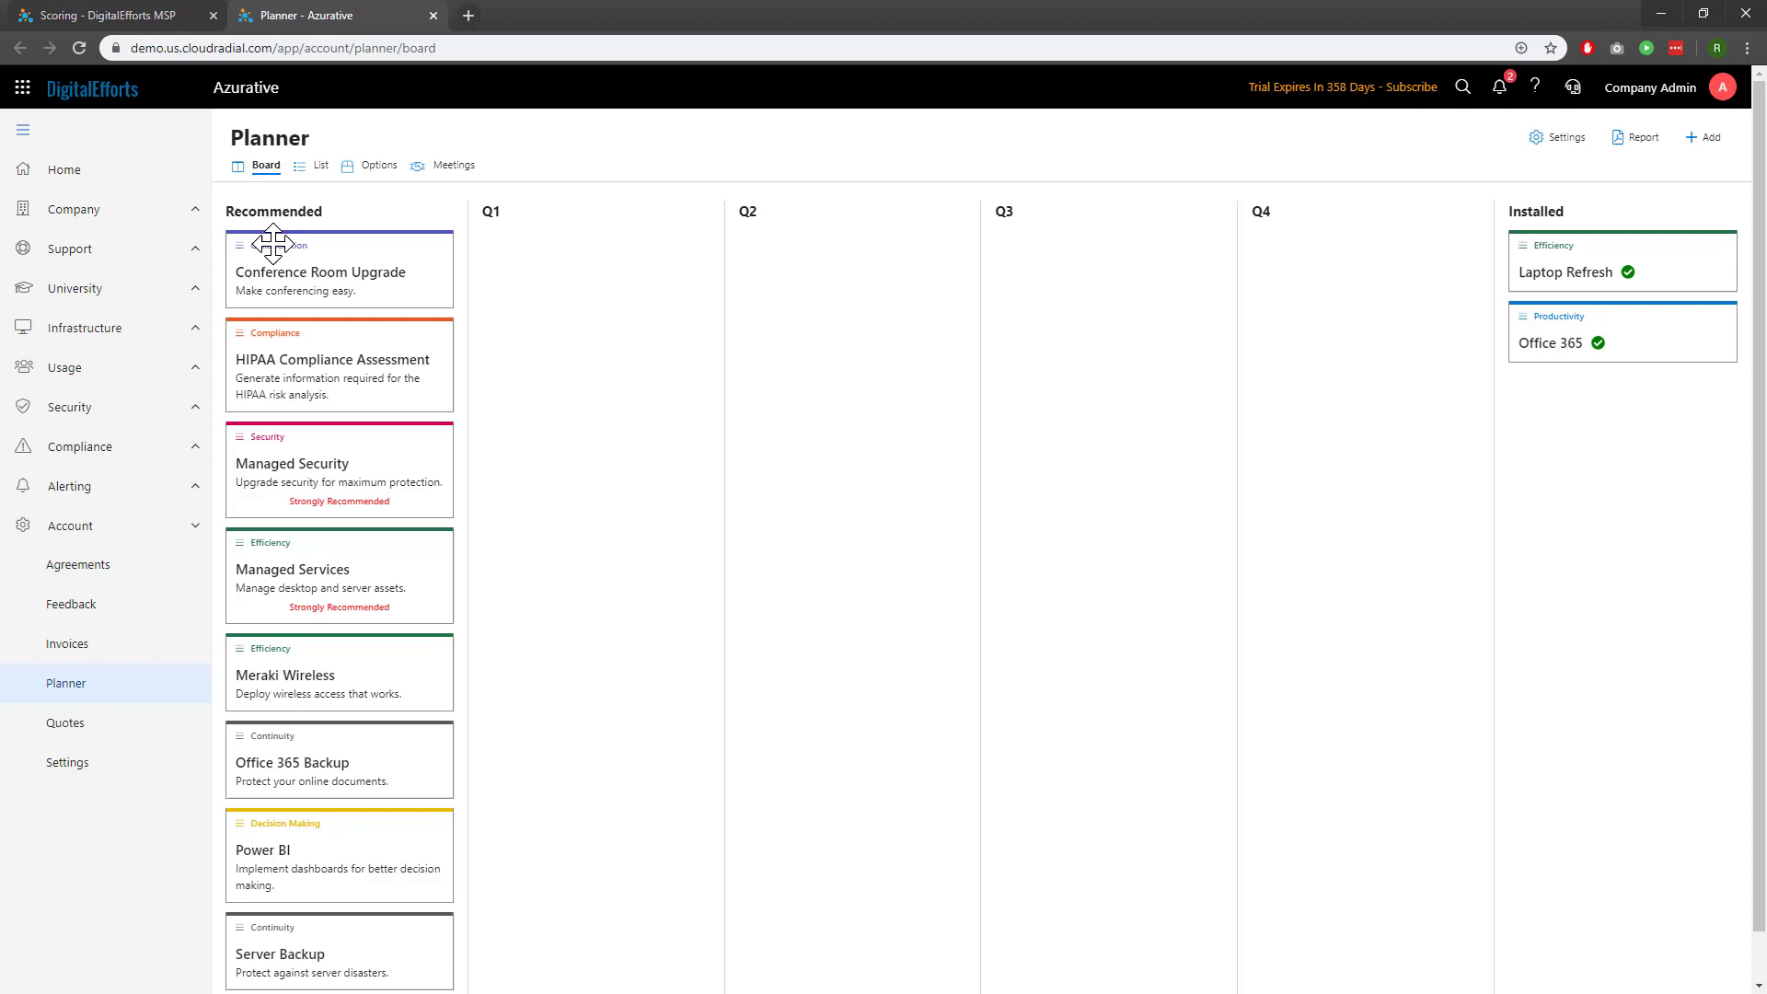
left_click_drag(272, 244, 558, 250)
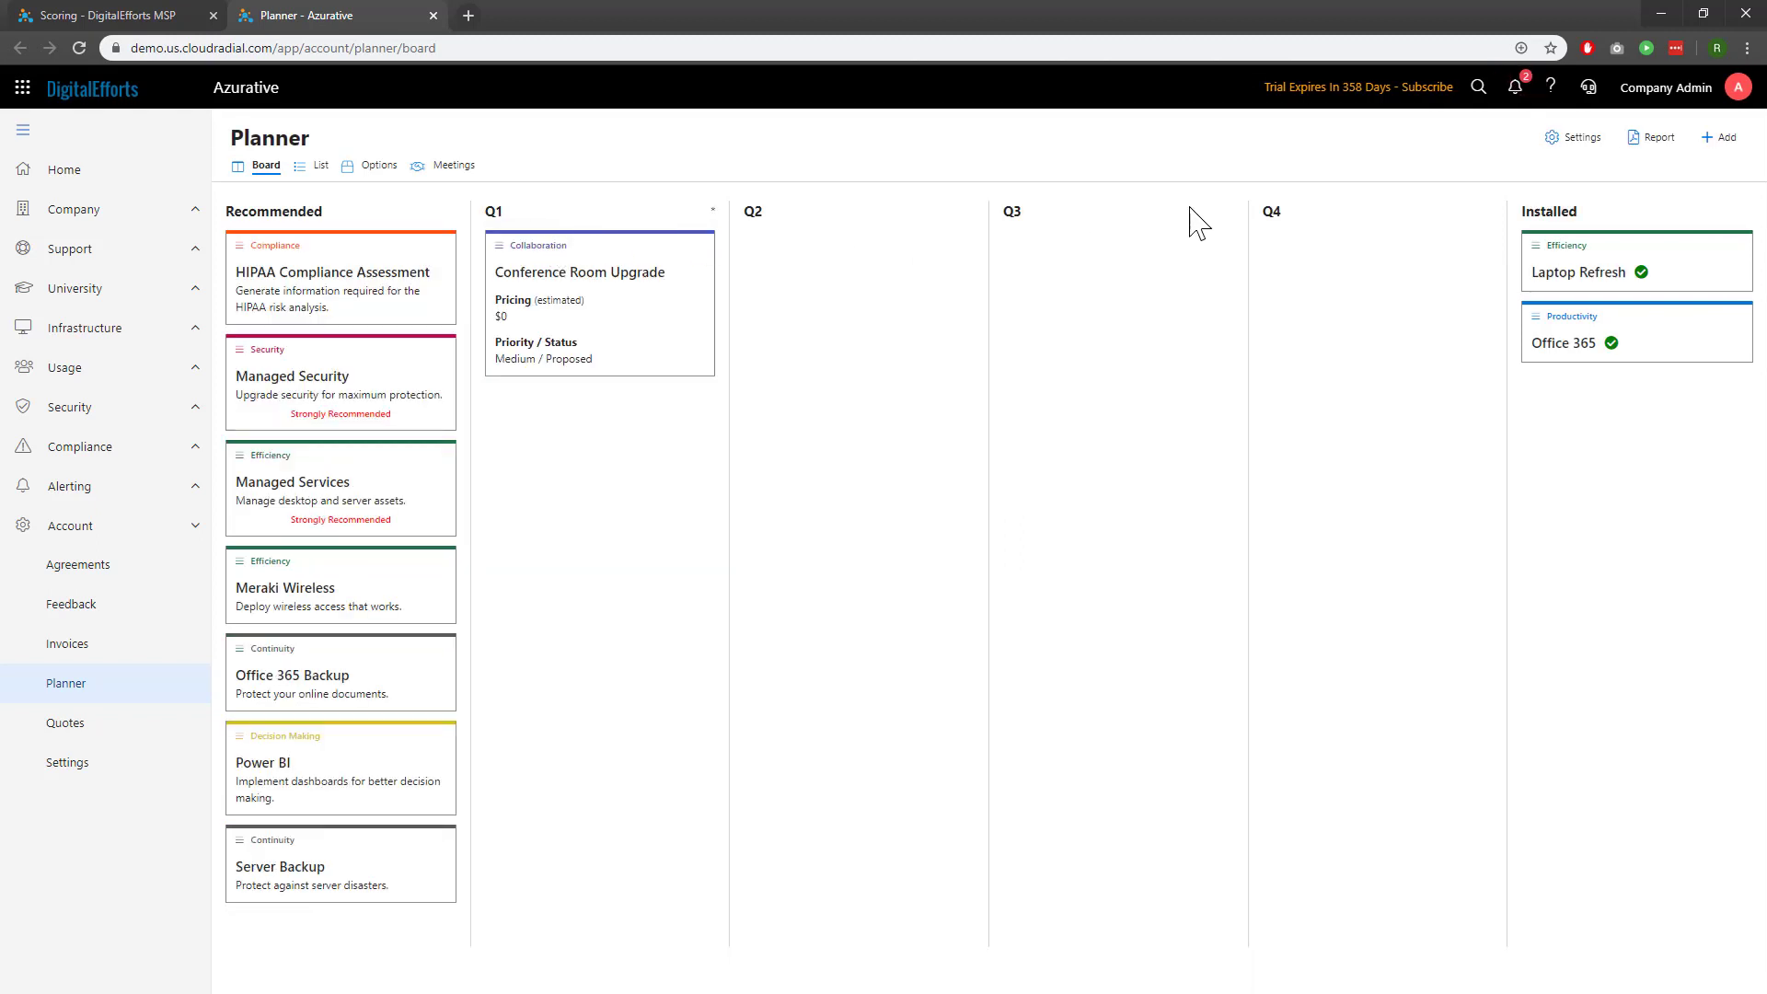
left_click(1712, 138)
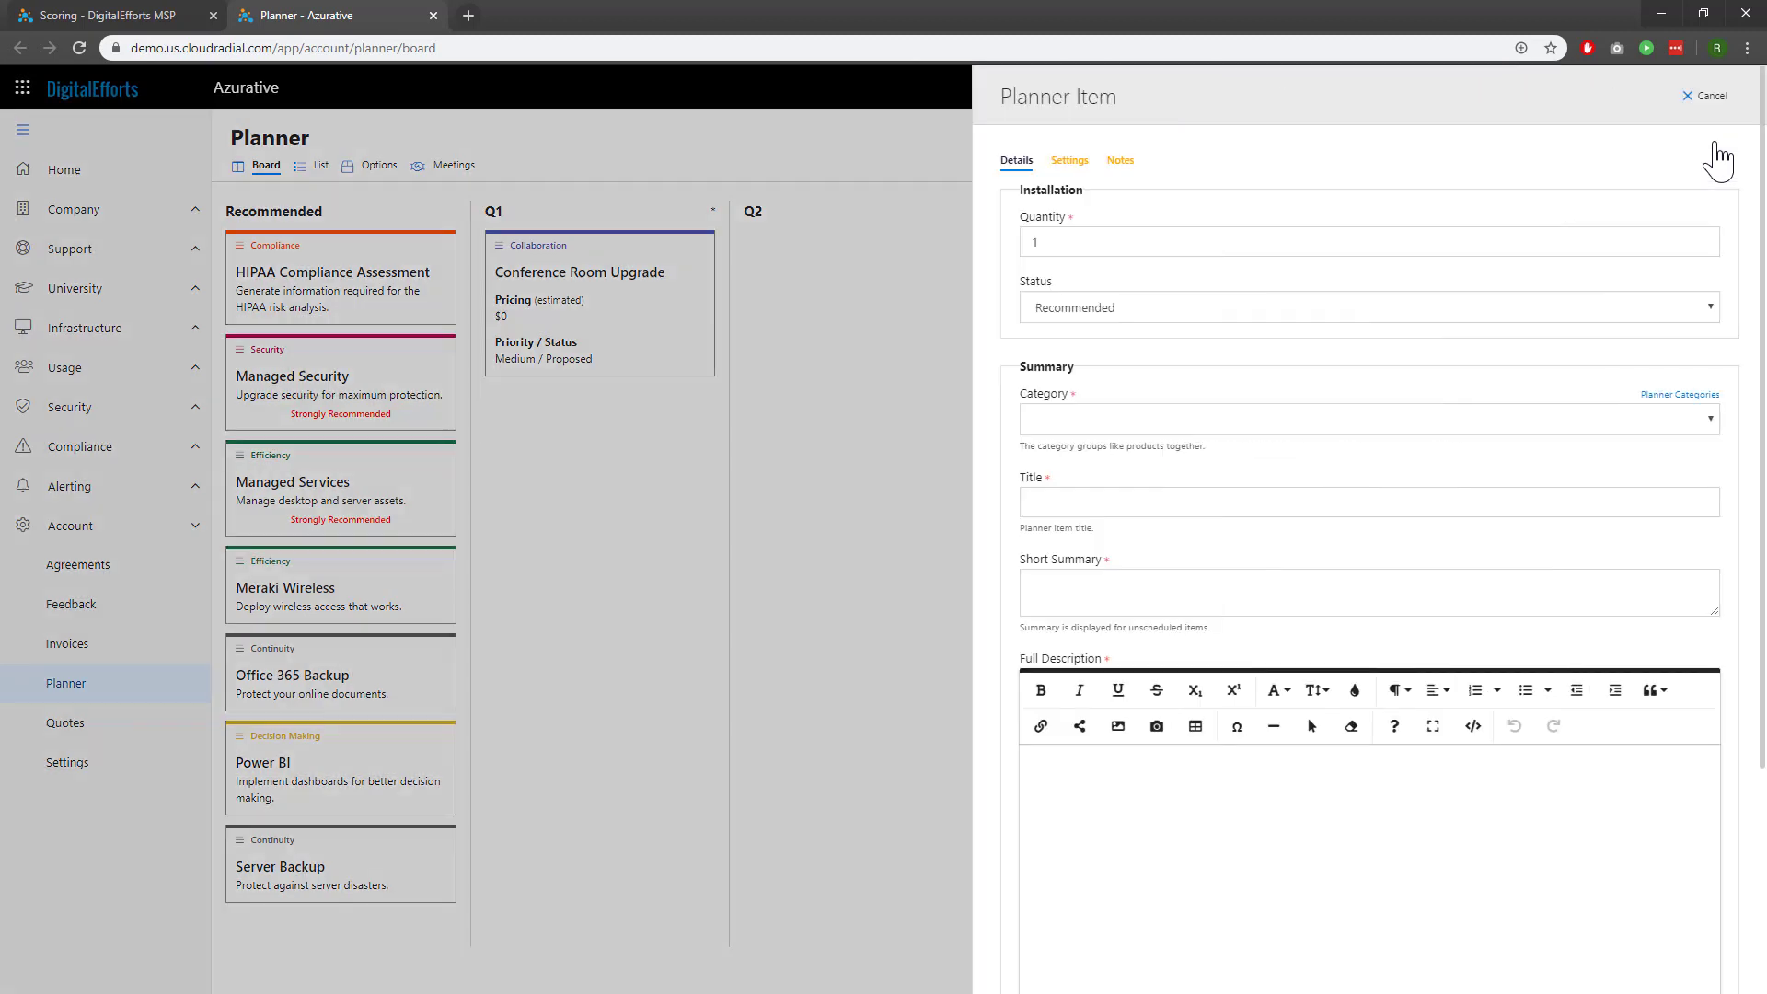
left_click(1070, 164)
scroll(1230, 543, "down", 3)
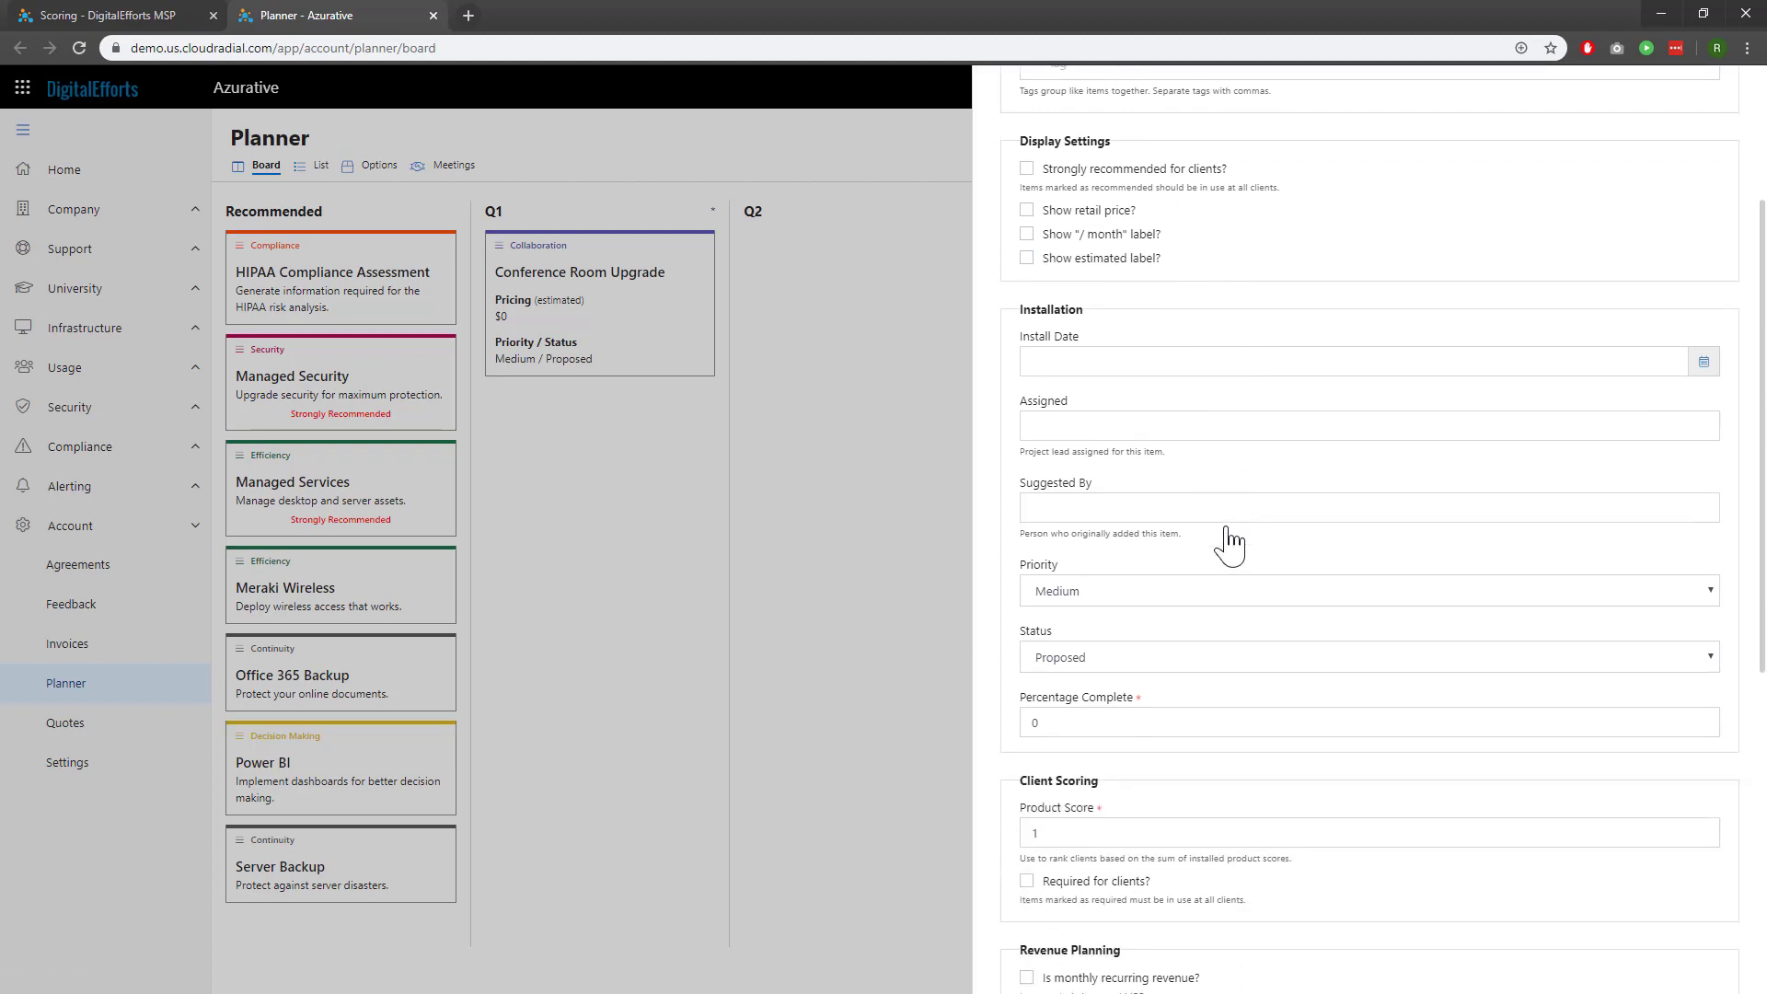
scroll(1229, 543, "down", 2)
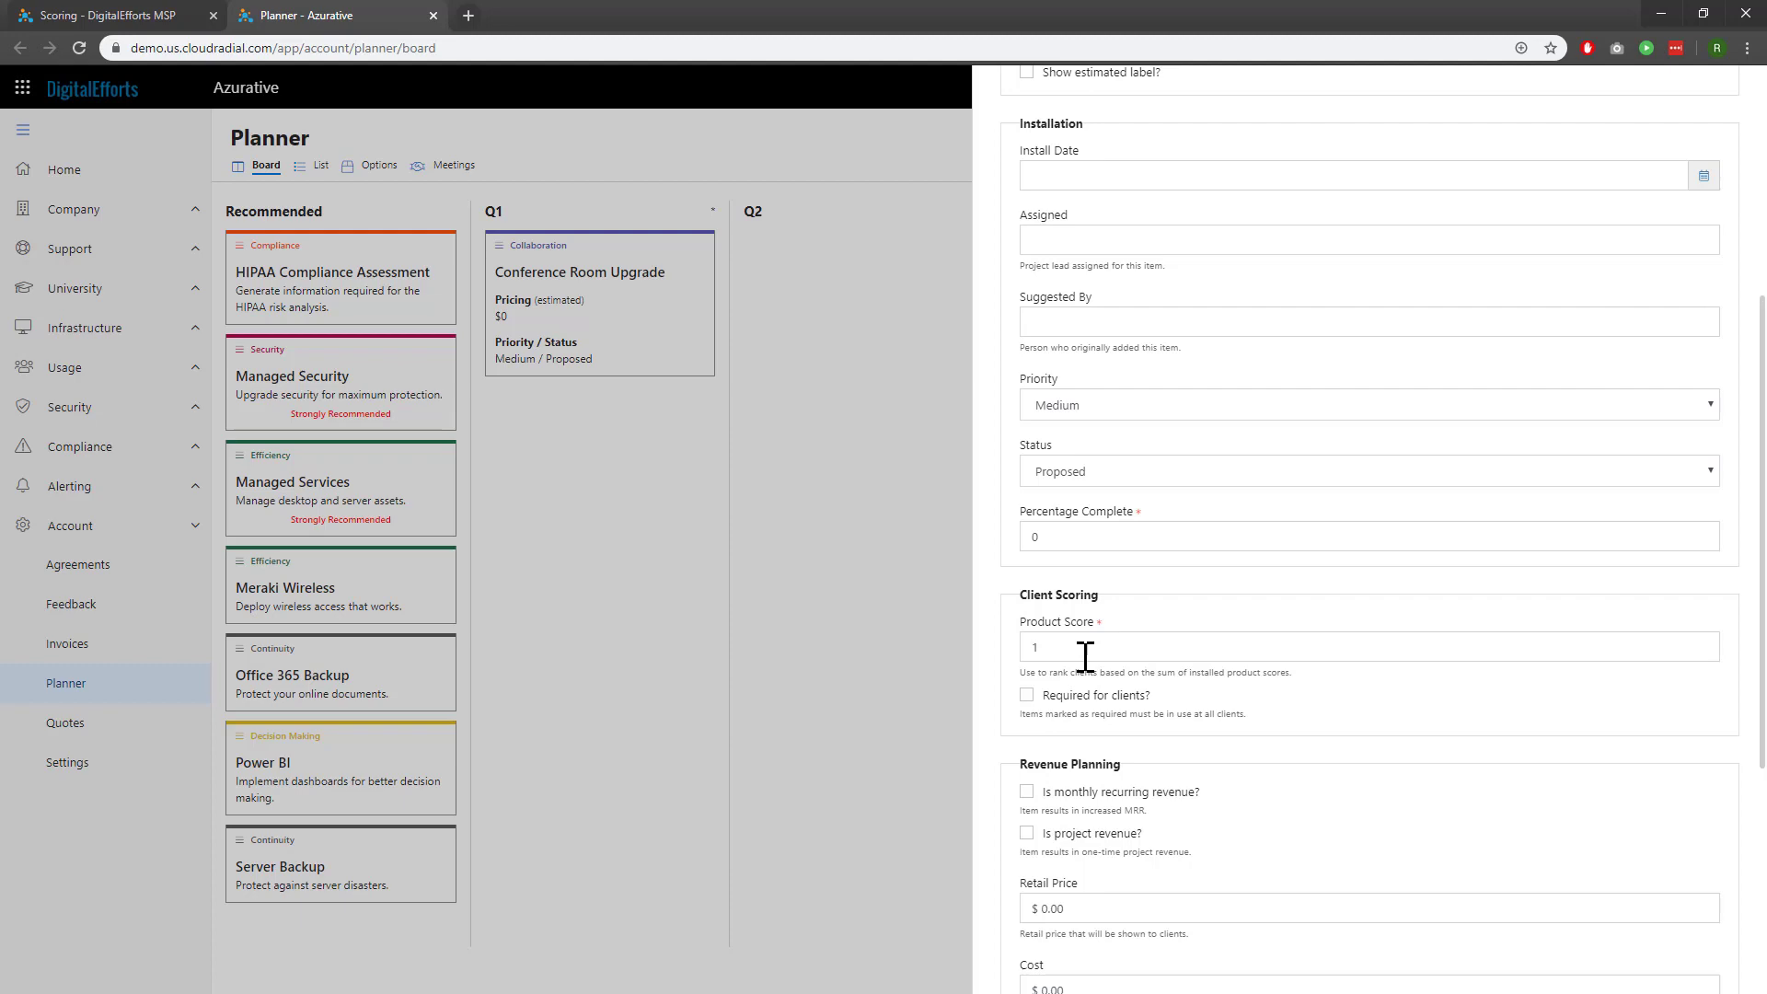
scroll(1085, 656, "down", 5)
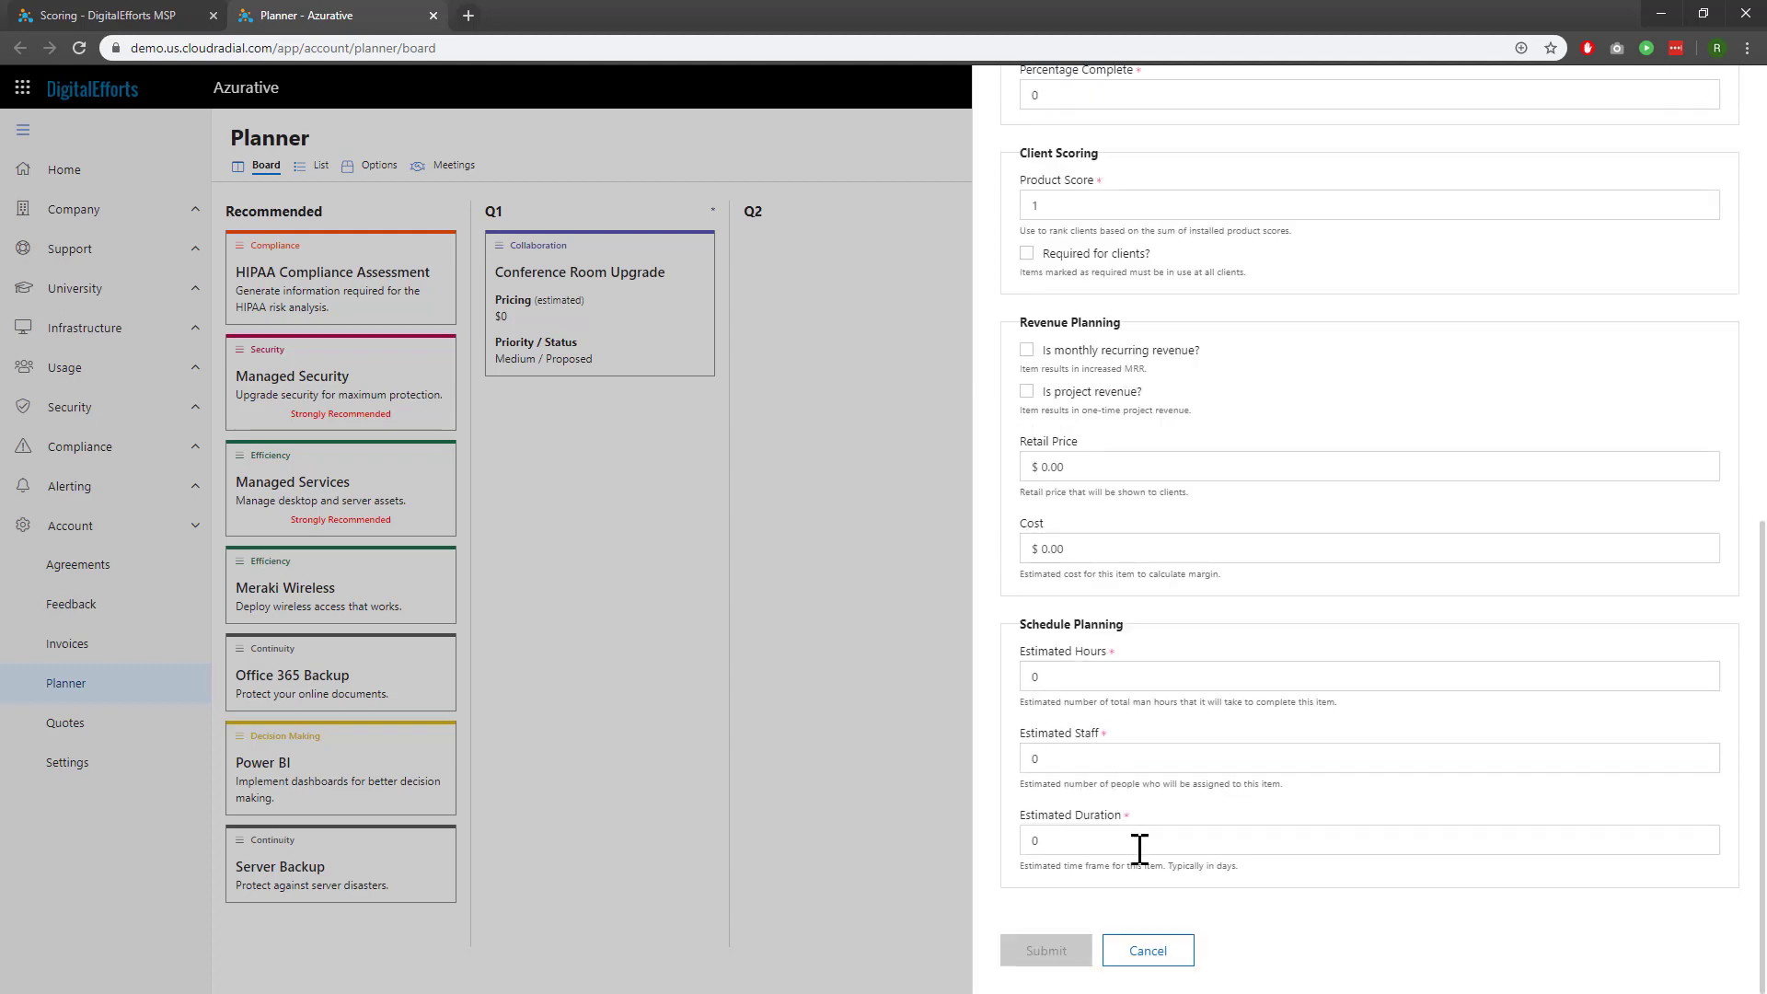
left_click(1148, 952)
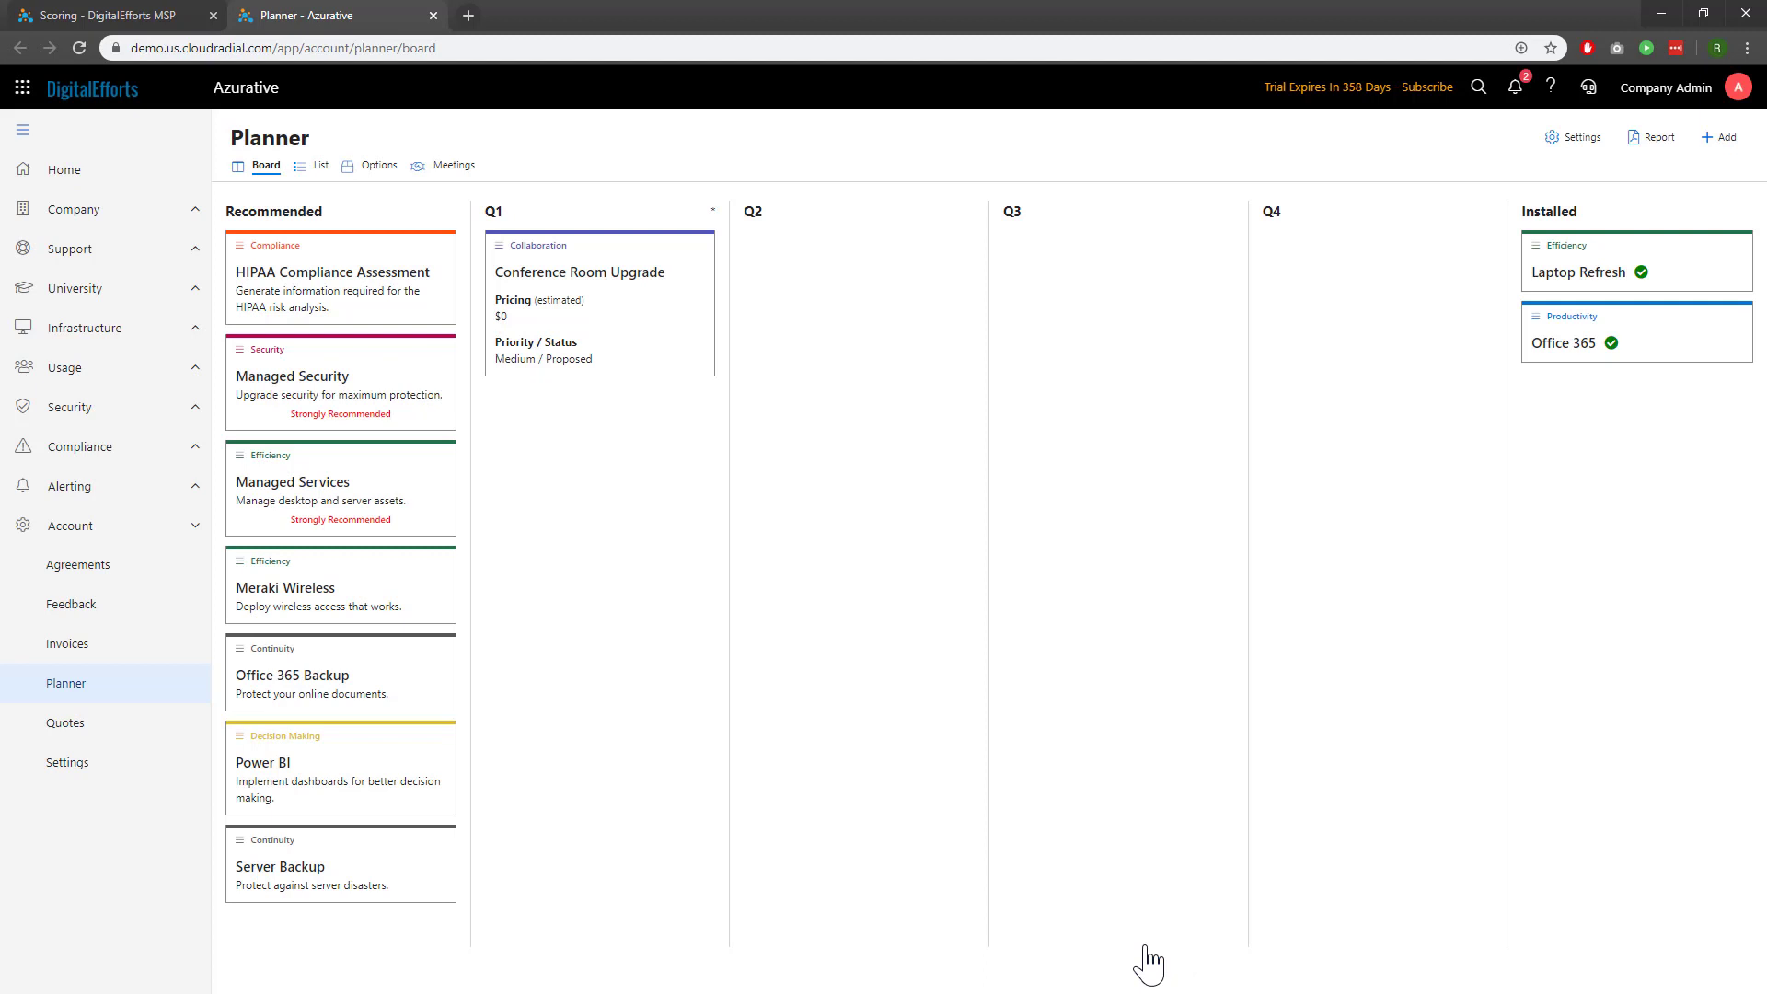
Reload the partner Scoring tab so Azurative shows 2 installed and an install score of 120
left_click(126, 18)
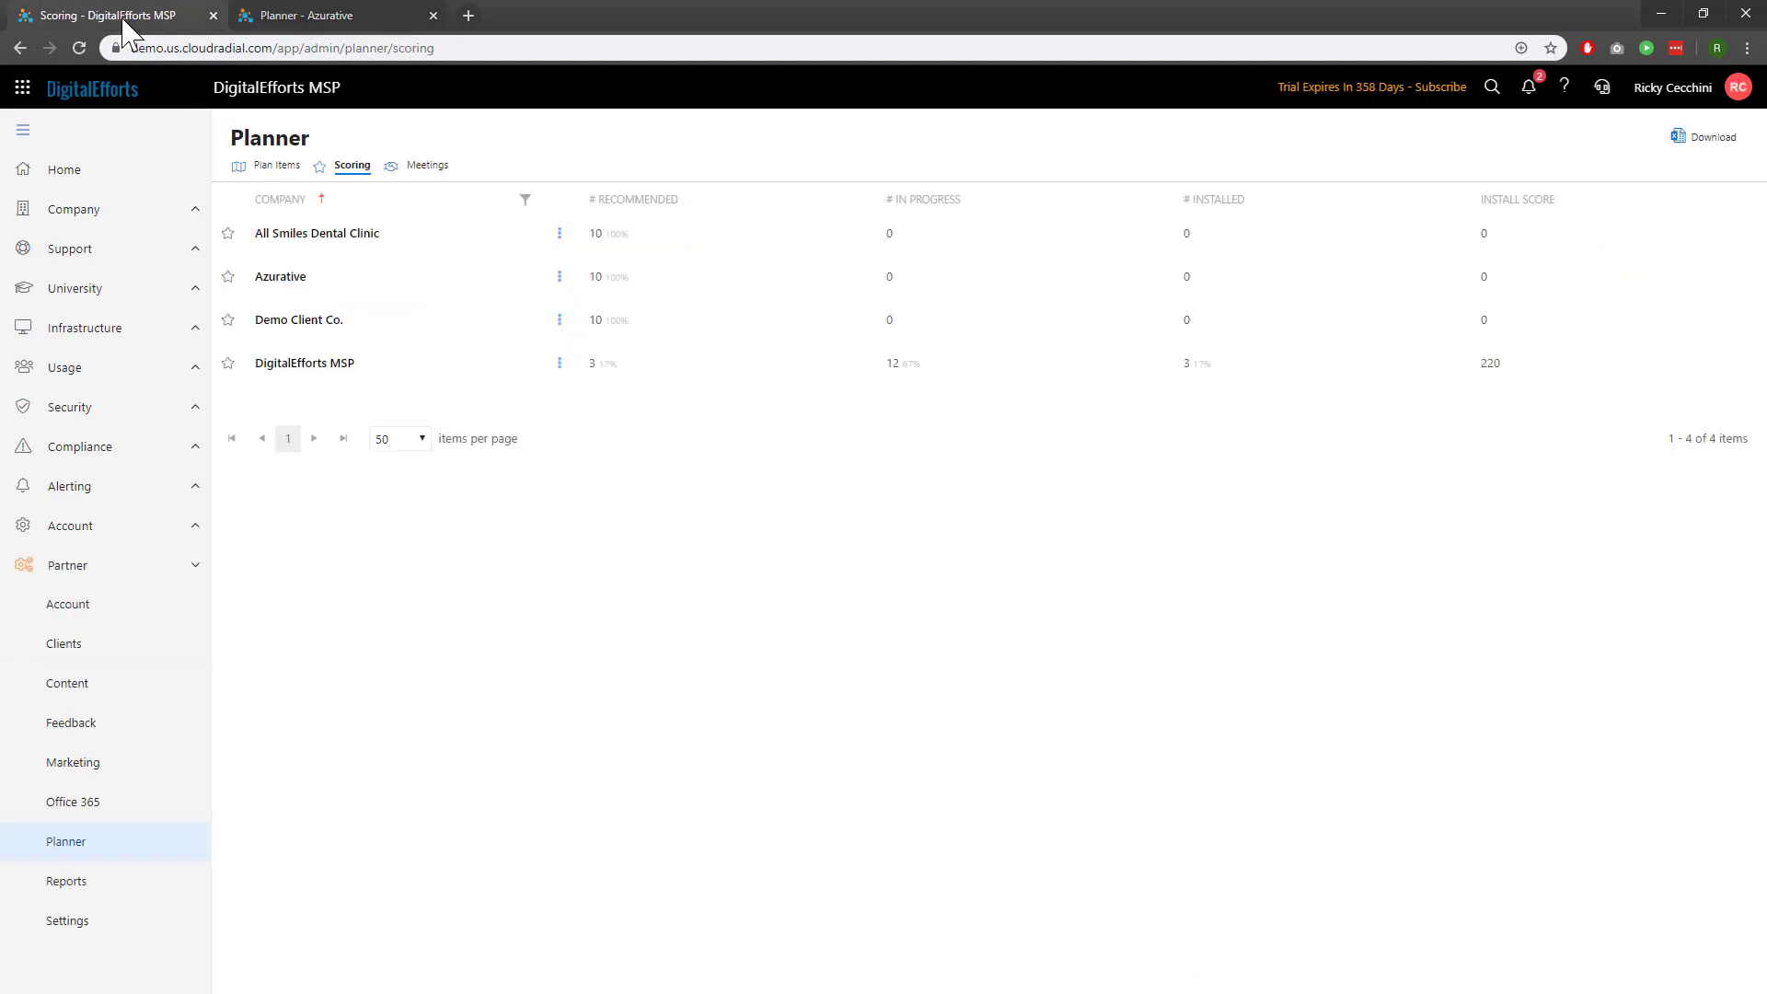
left_click(80, 48)
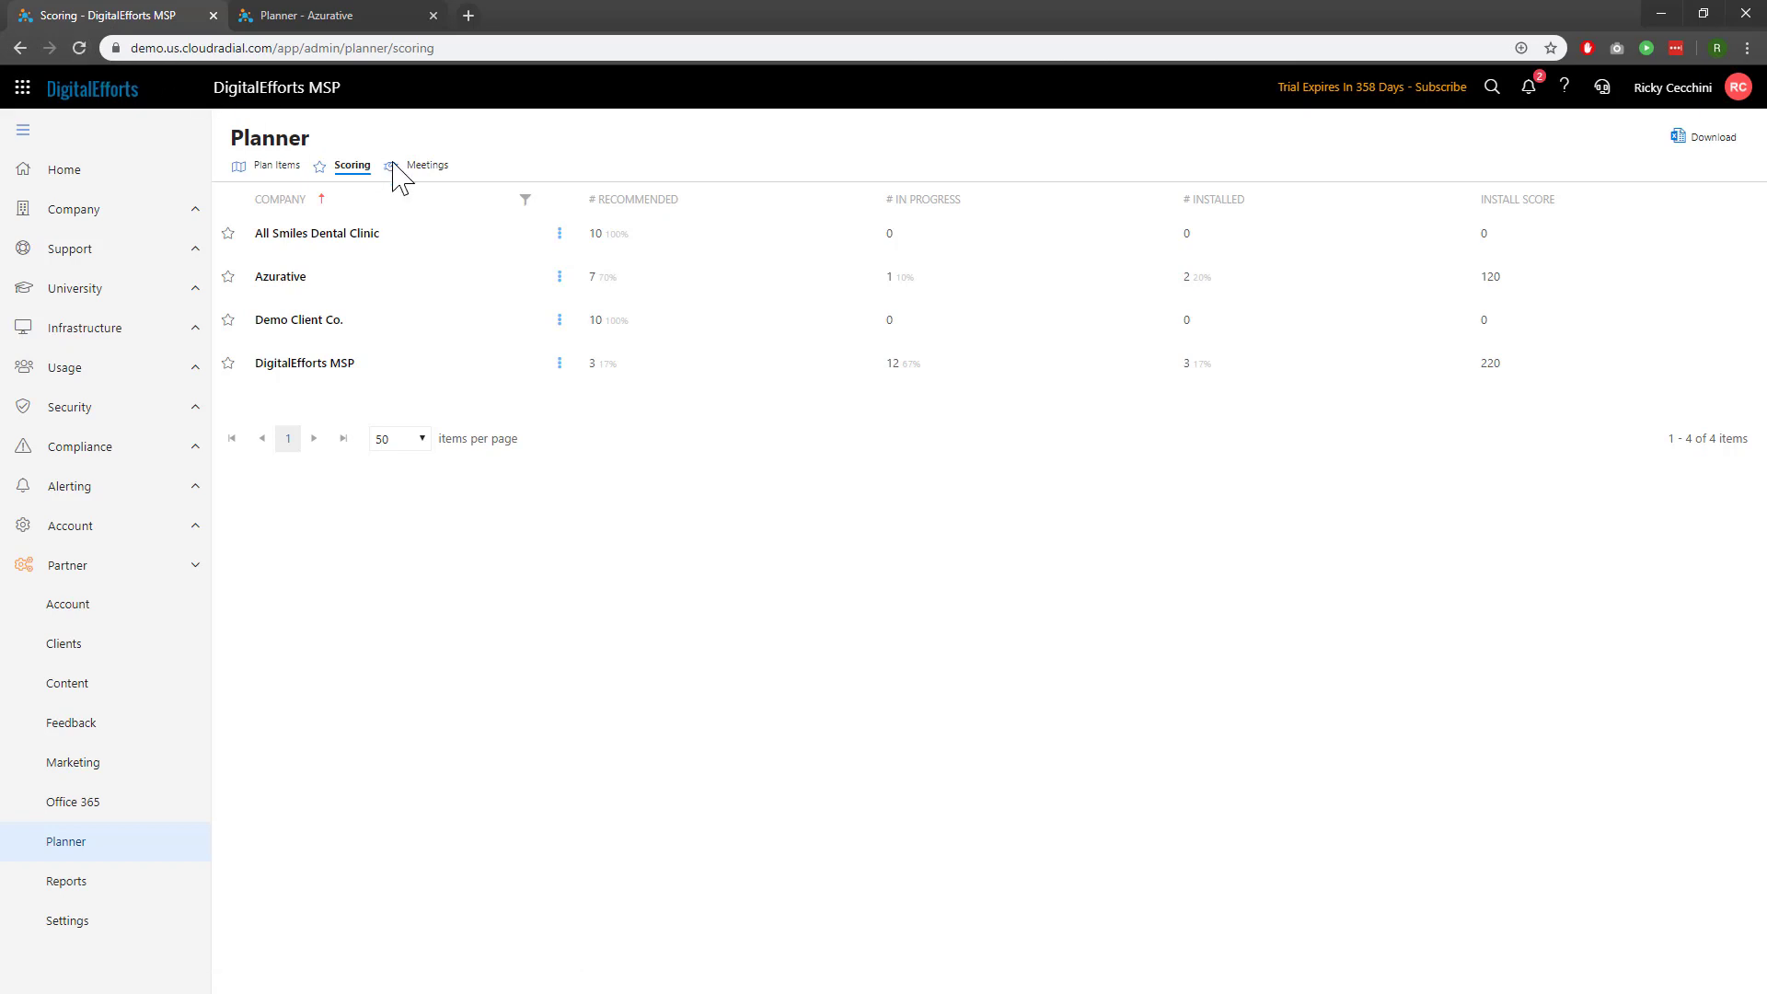